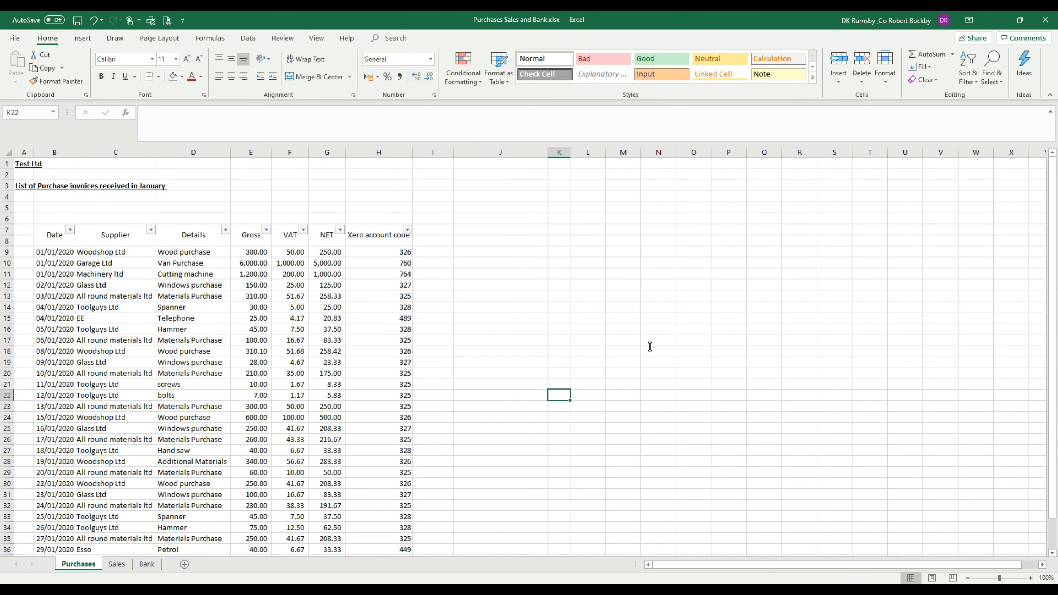
Step: Review the January purchase invoice list on the Purchases sheet, scrolling through its rows and totals
scroll(650, 346, down, 4)
scroll(650, 346, up, 4)
scroll(390, 287, down, 4)
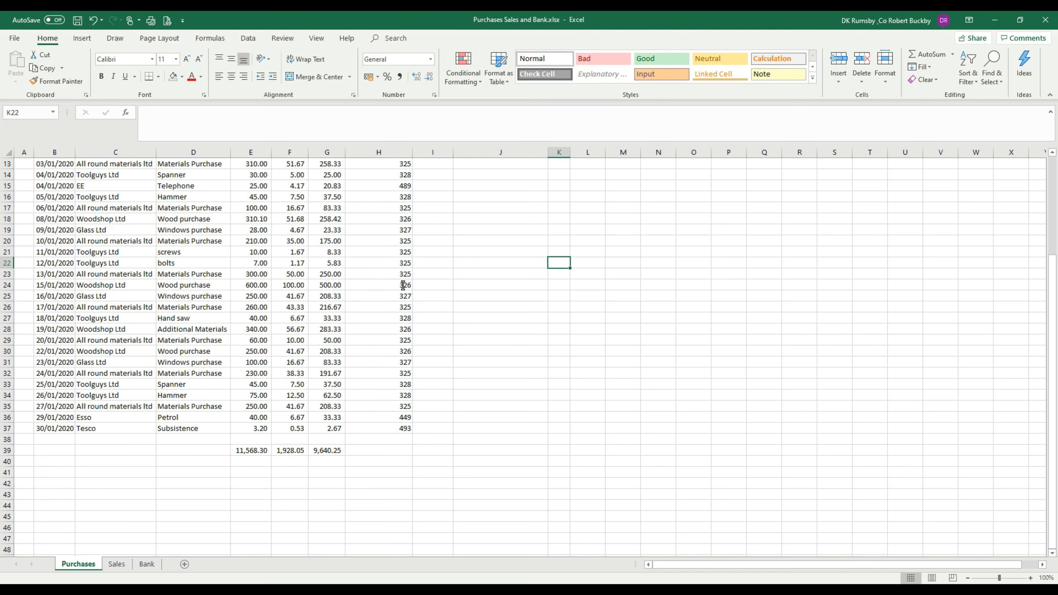
scroll(393, 313, up, 4)
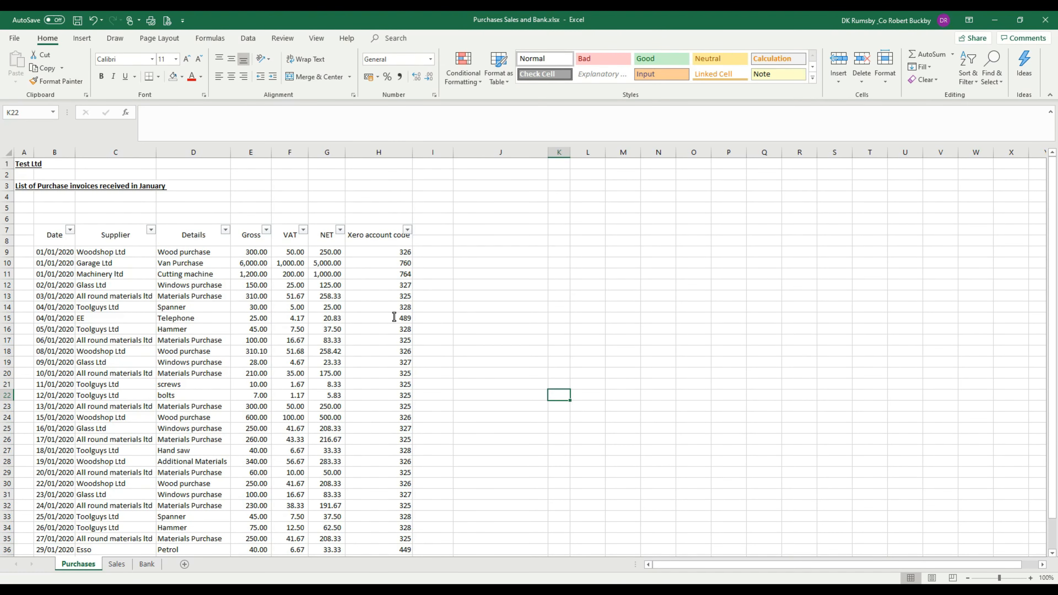
scroll(396, 318, down, 5)
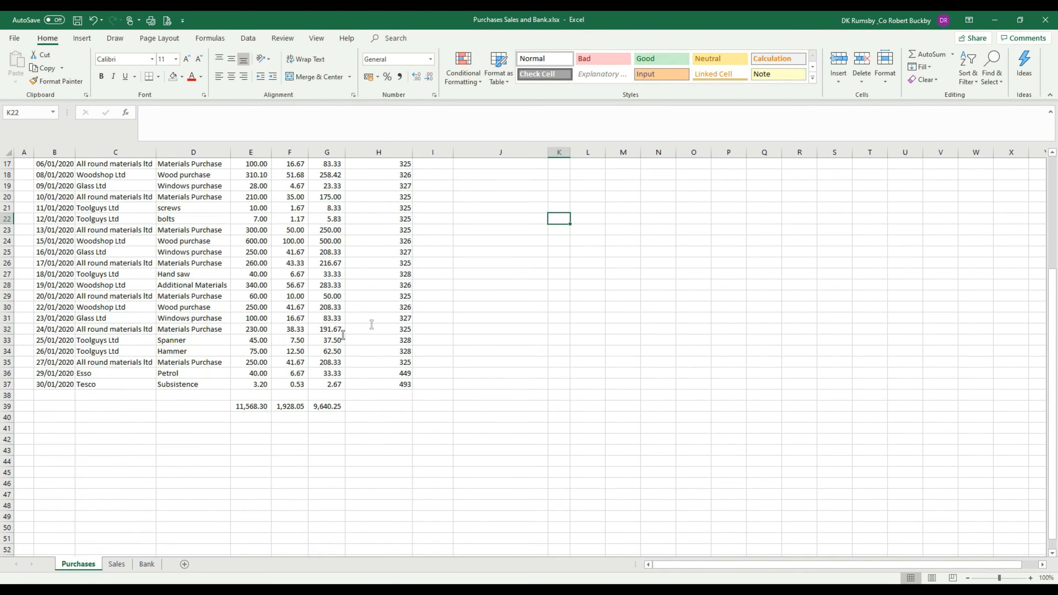
drag(63, 365, 410, 496)
click(552, 386)
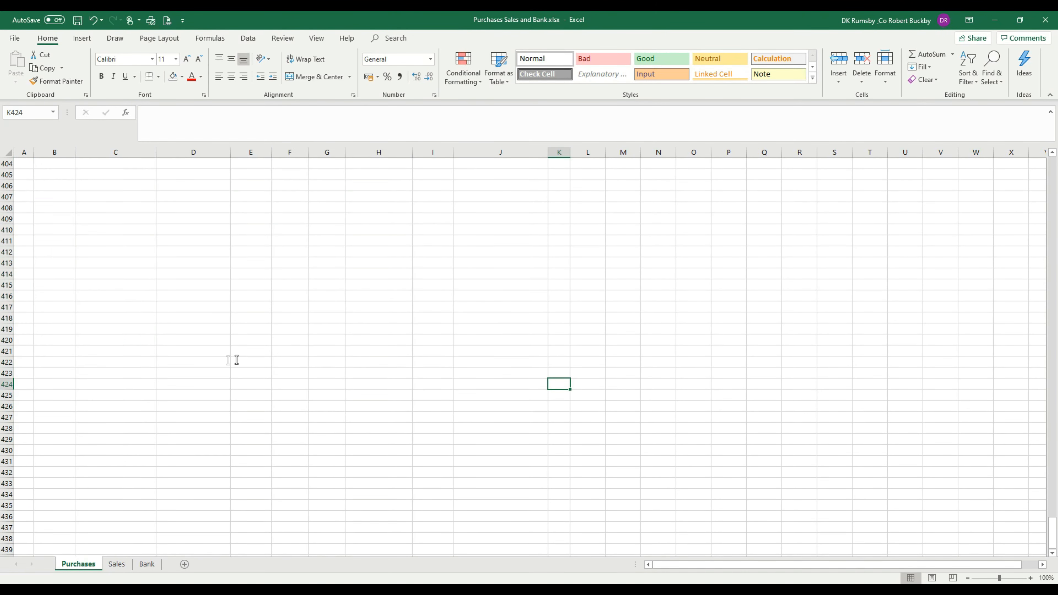
click(184, 409)
key(ctrl+Up)
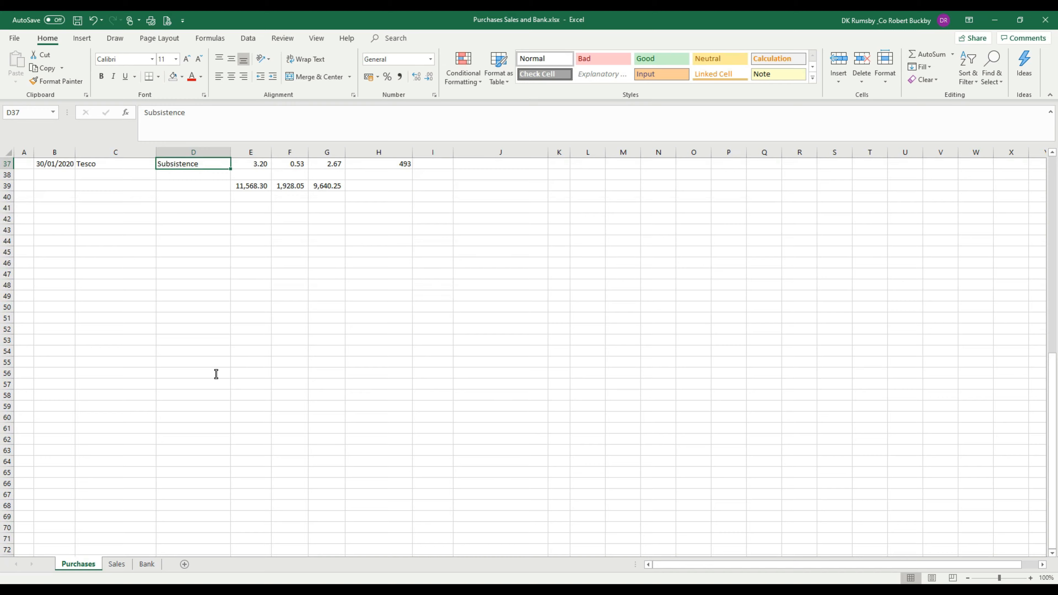
Step: Glance at the Bank sheet, then return to the Purchases sheet to examine the Xero account code column
click(146, 564)
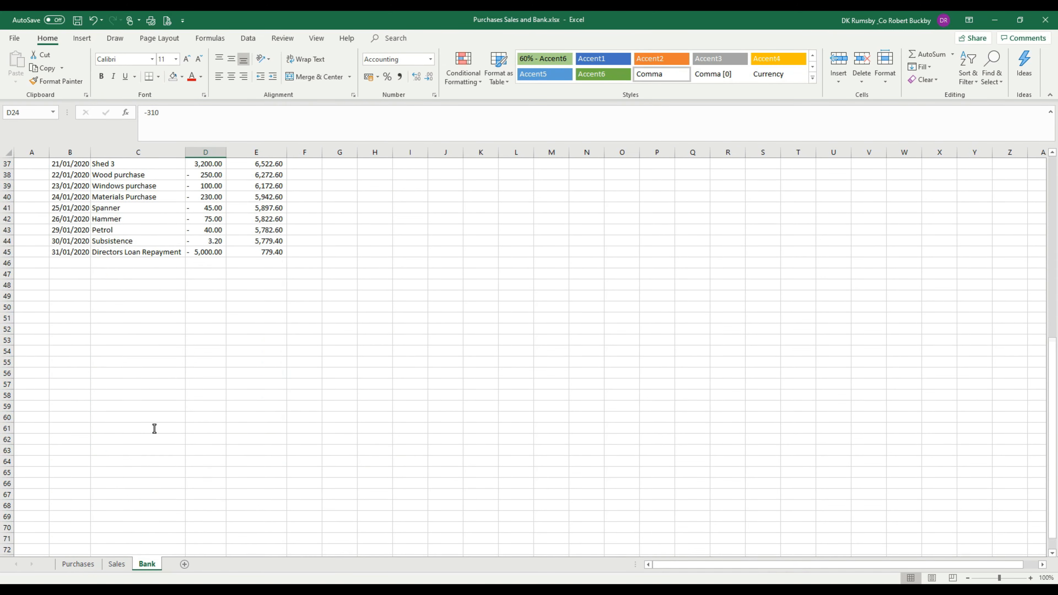
click(78, 564)
scroll(243, 460, up, 12)
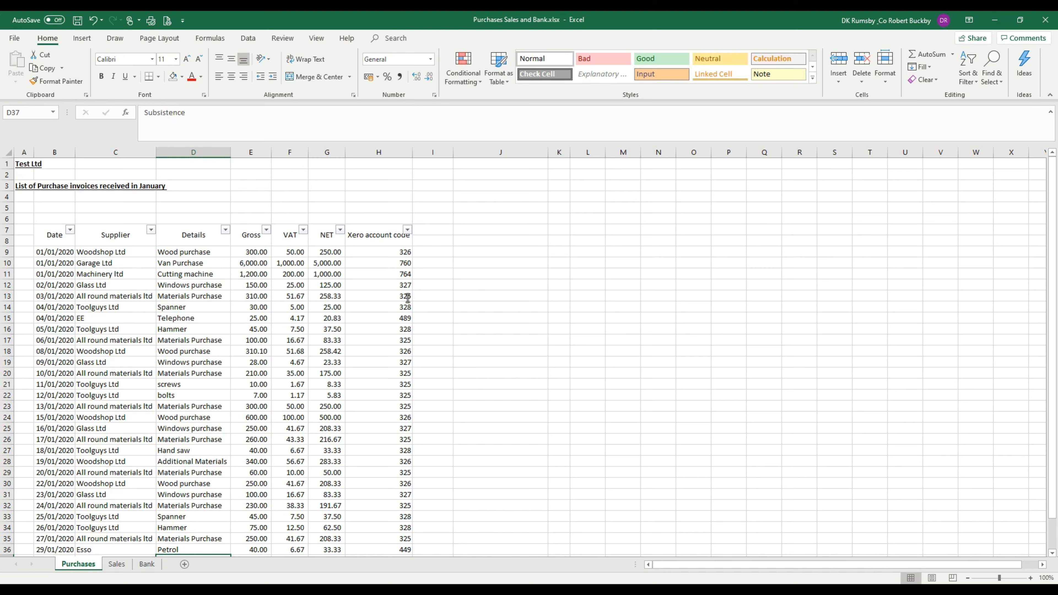
click(389, 262)
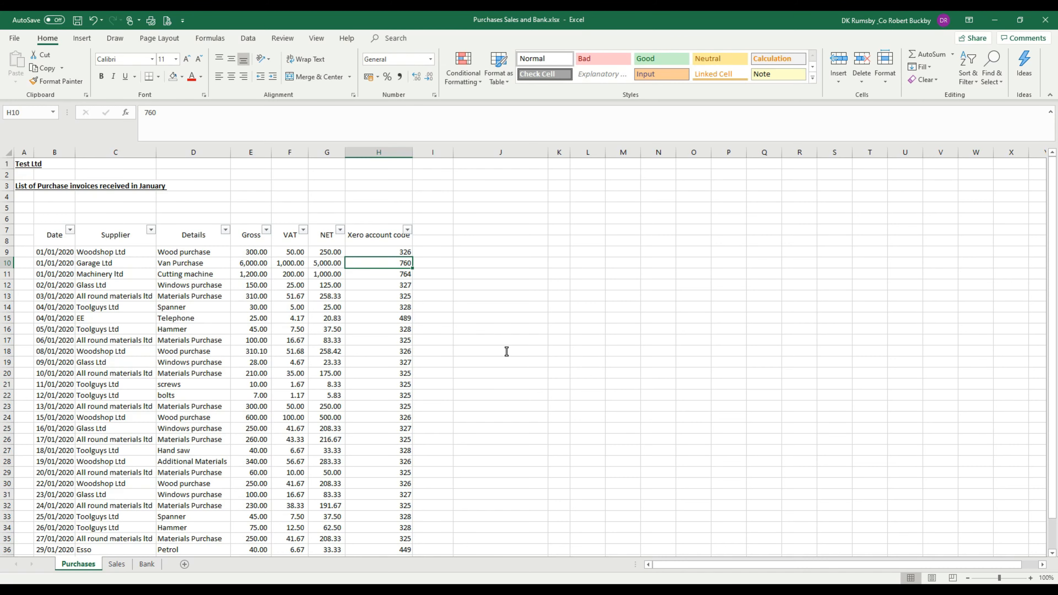
scroll(507, 351, down, 5)
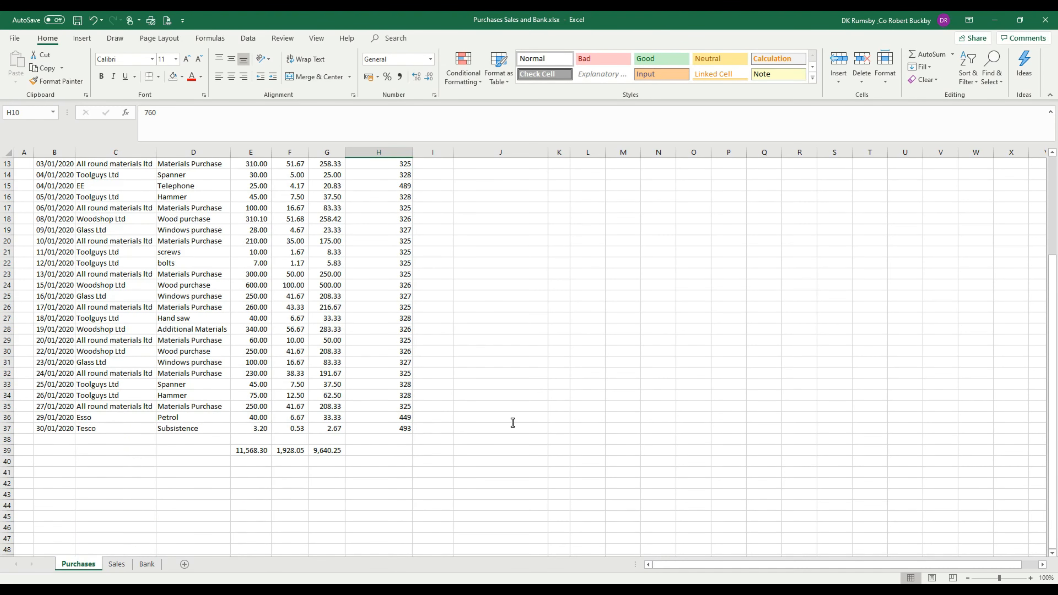
scroll(512, 423, up, 5)
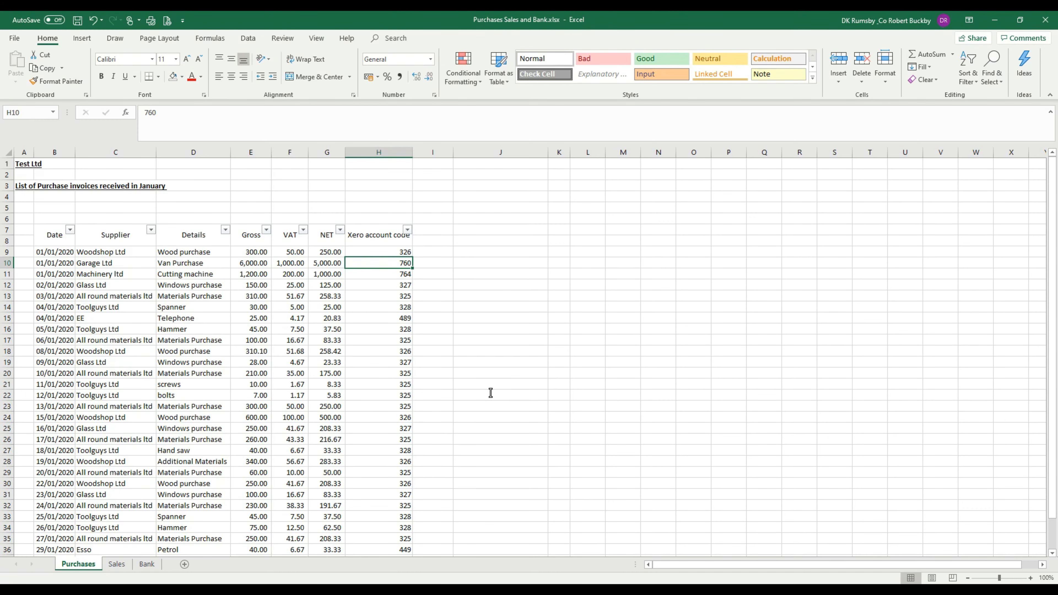
scroll(490, 393, down, 4)
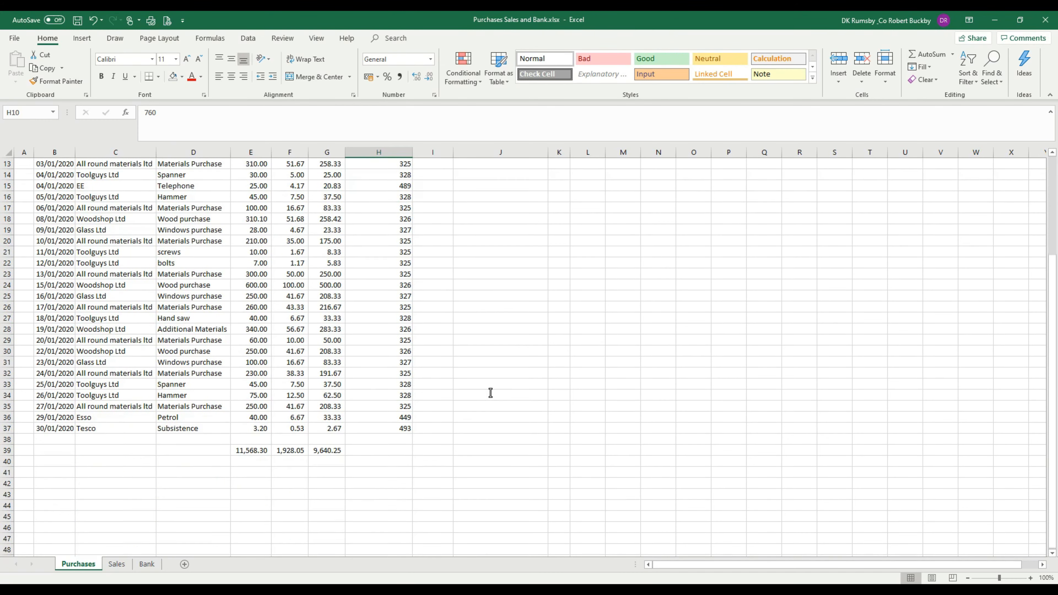
scroll(428, 442, up, 4)
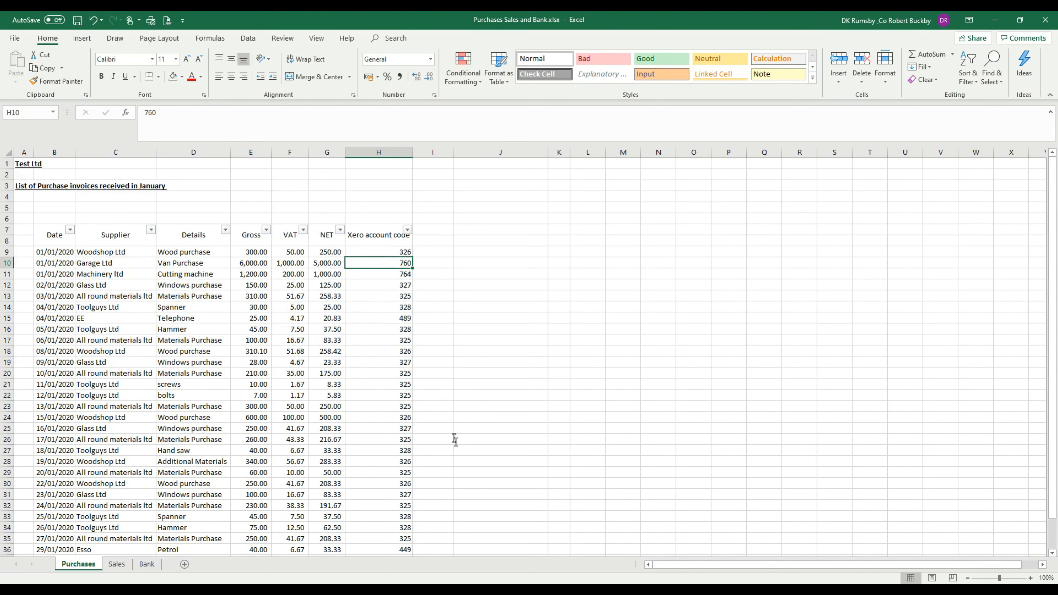
scroll(444, 411, down, 4)
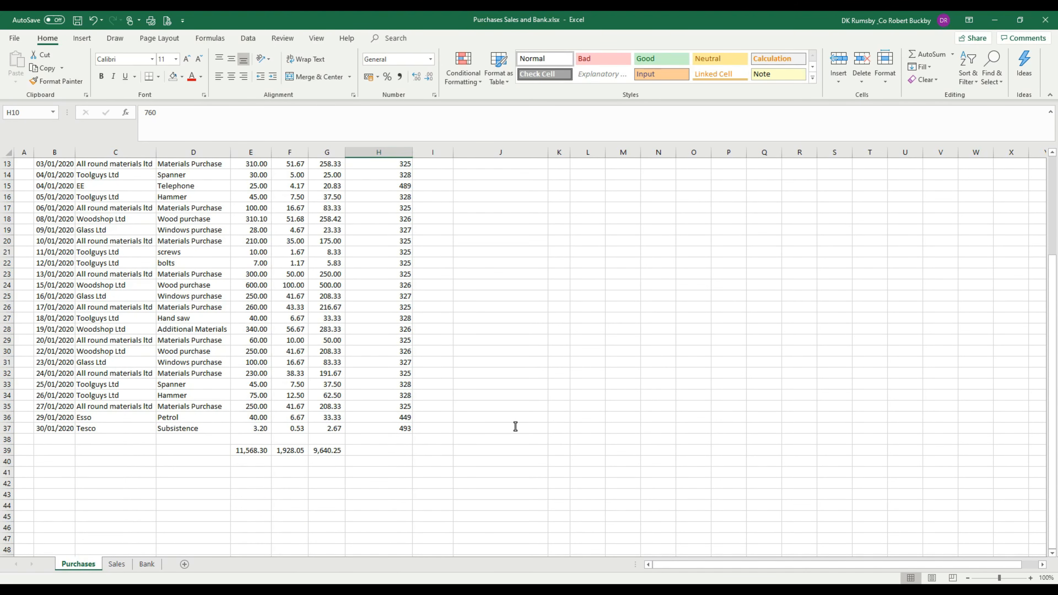
scroll(515, 426, up, 4)
Step: Switch to the Xero dashboard in the browser and open the Bills to pay page
click(310, 590)
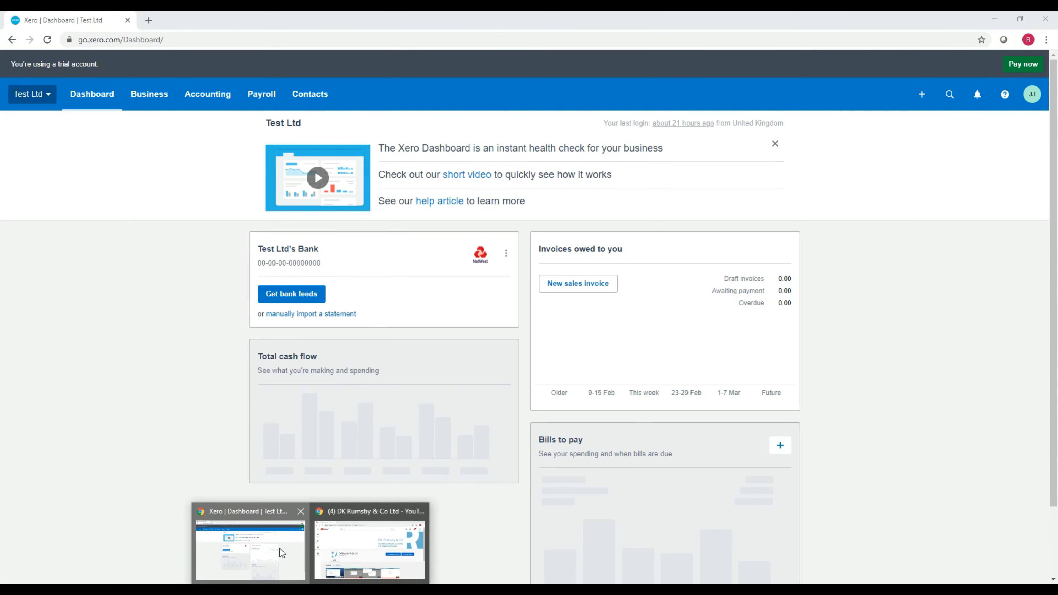
click(282, 553)
click(215, 94)
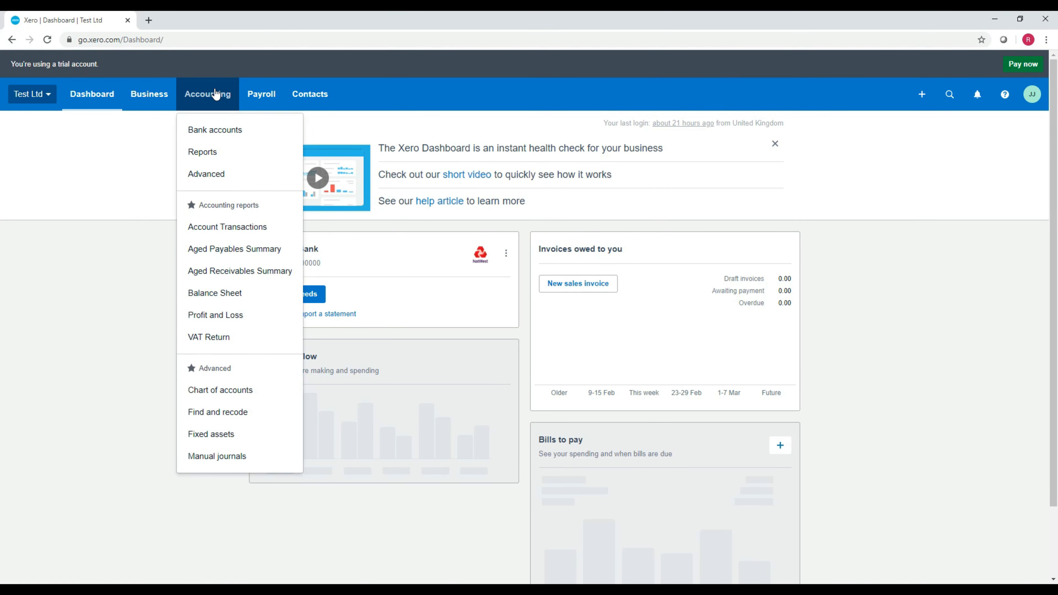
click(160, 102)
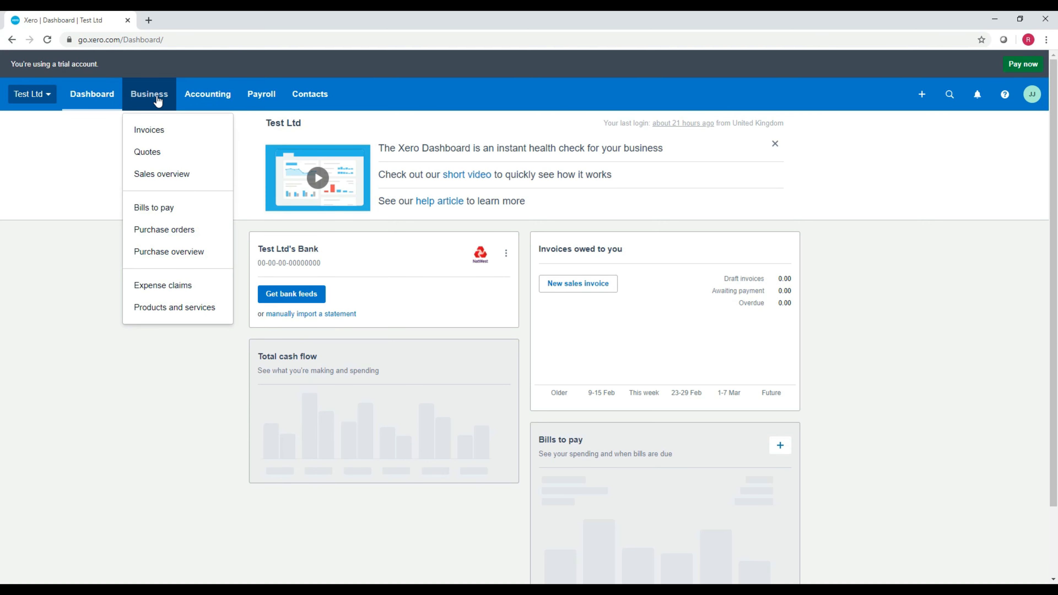
click(179, 208)
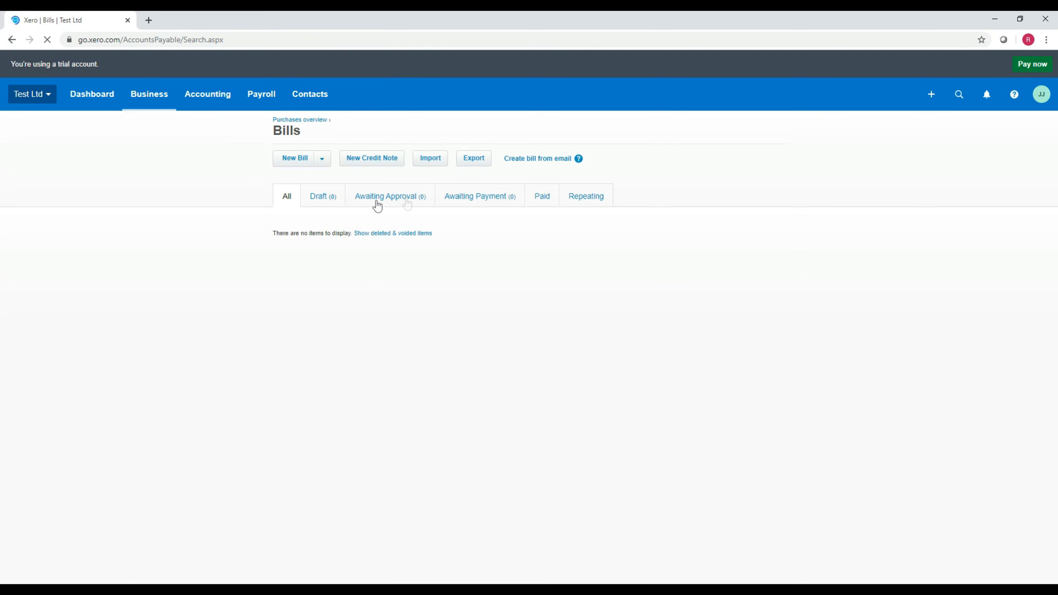
Step: Download the bills template file from the bill import page and open the downloaded BillTemplate (1).csv
click(424, 165)
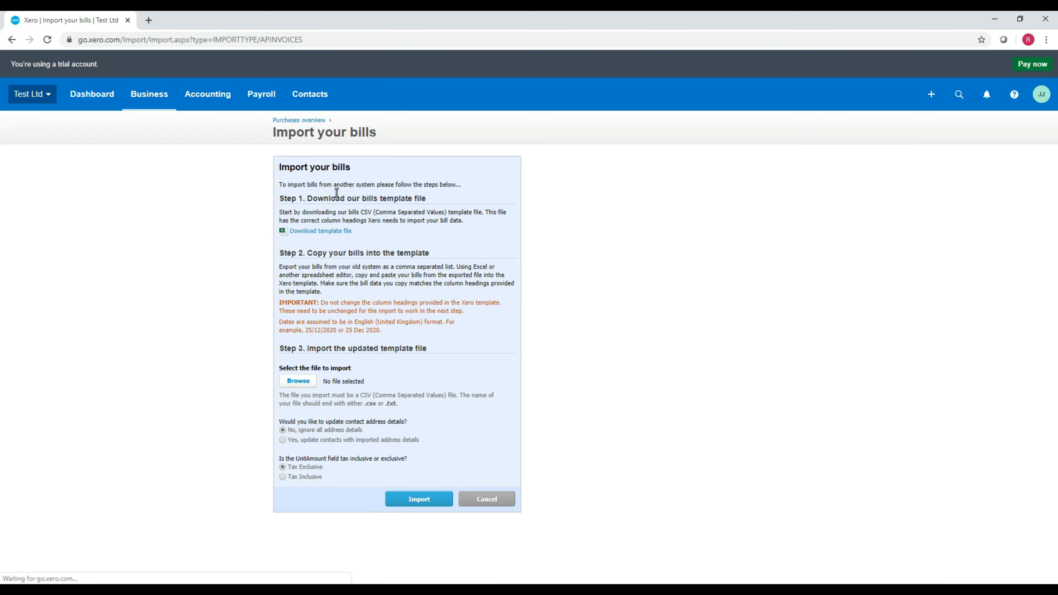
click(338, 232)
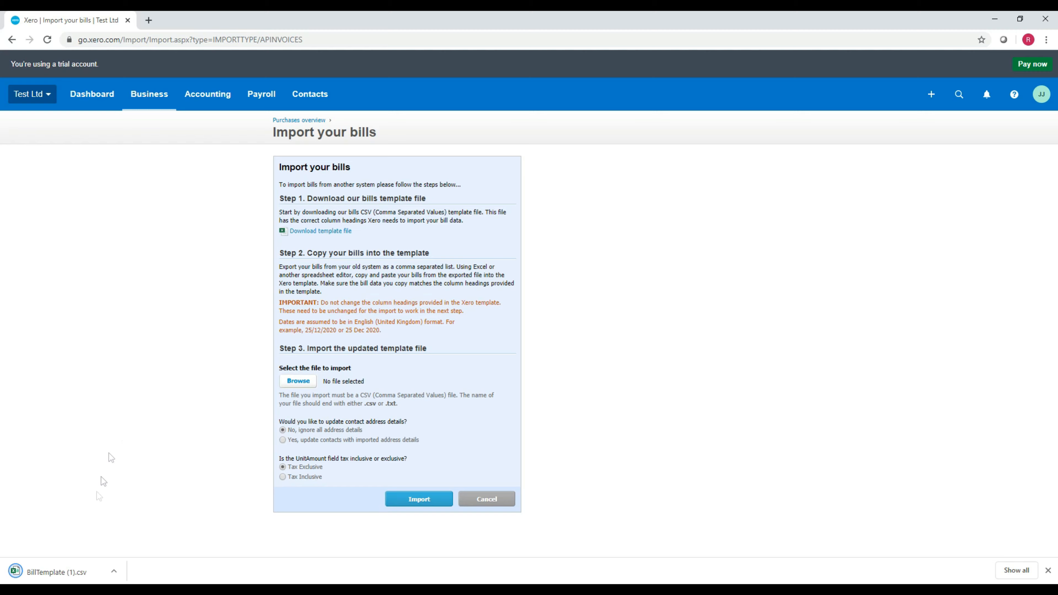
click(54, 572)
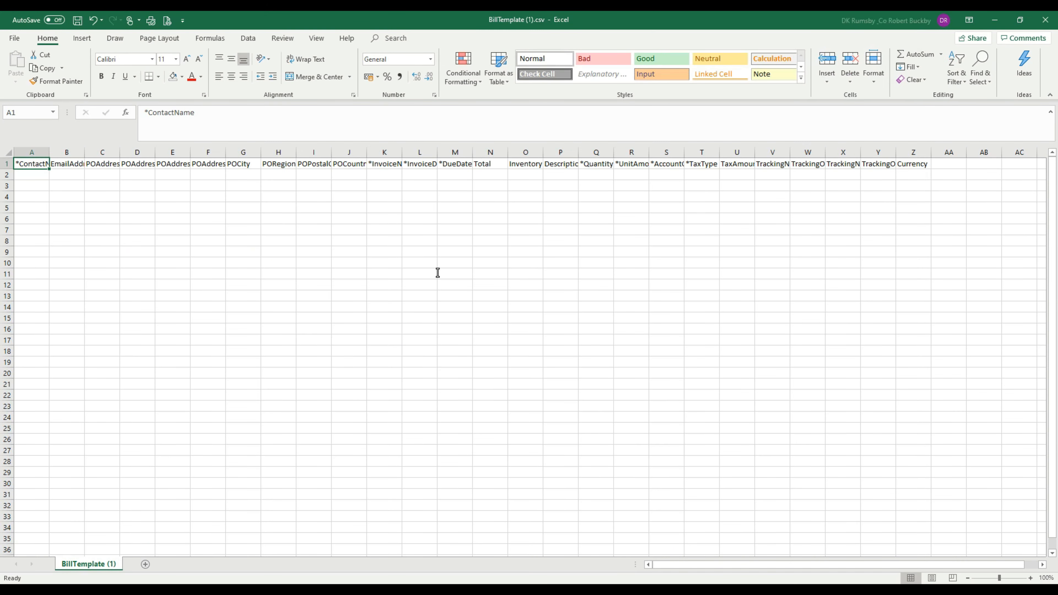
Step: Autofit the widths of all template columns from A to AA
click(476, 267)
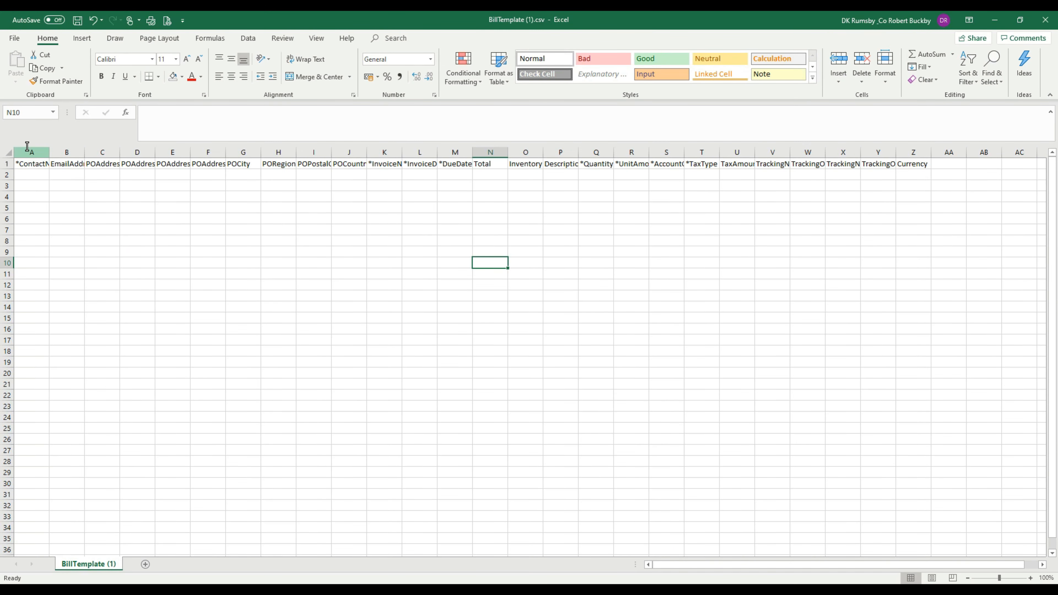
drag(25, 152, 929, 159)
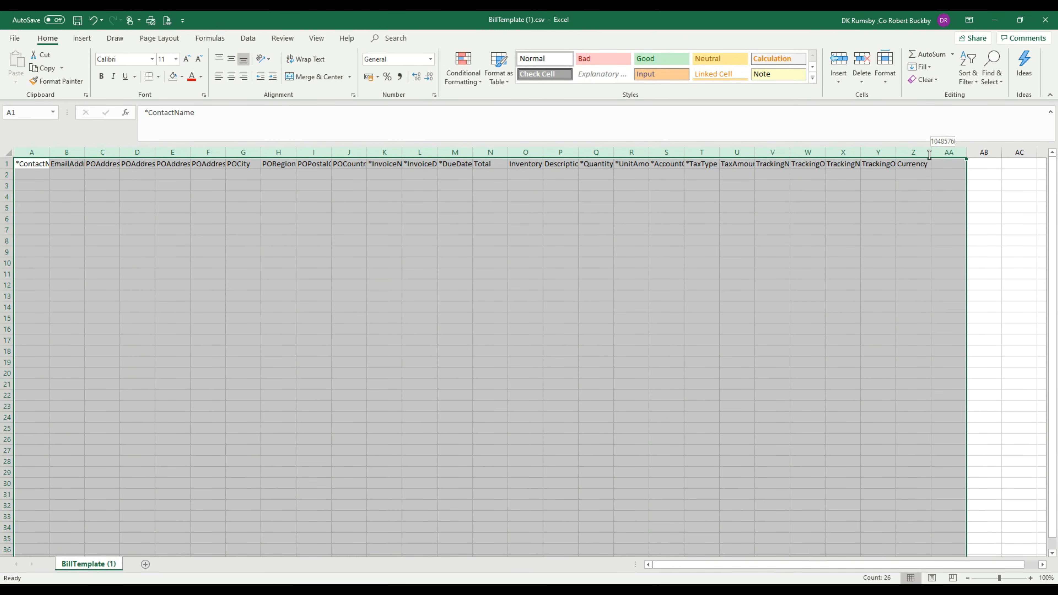
double_click(931, 152)
Step: Hide the EmailAddress and PO address columns B through J in the template
click(749, 266)
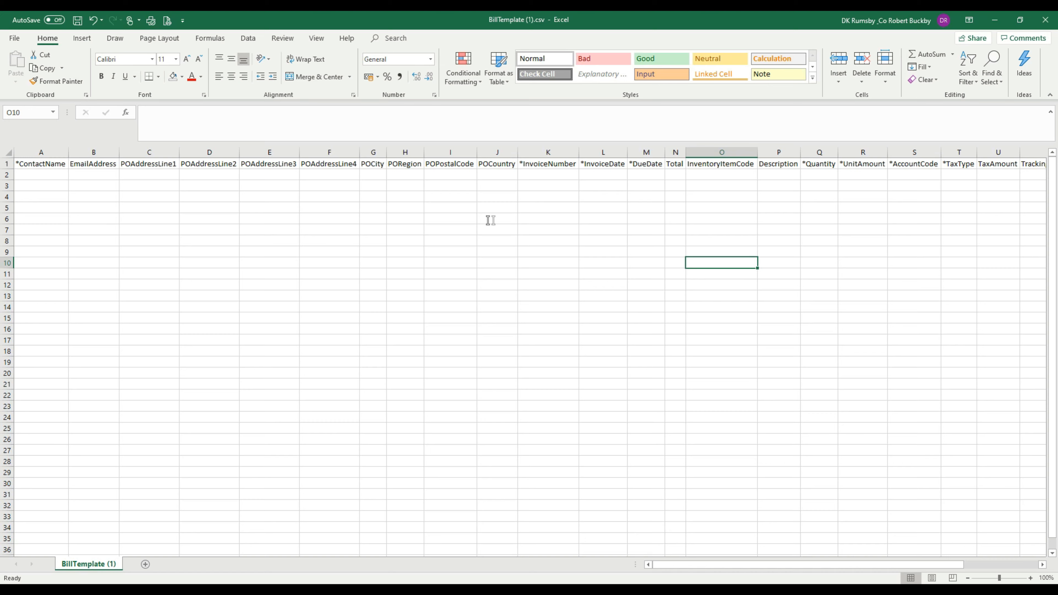
drag(102, 149, 458, 173)
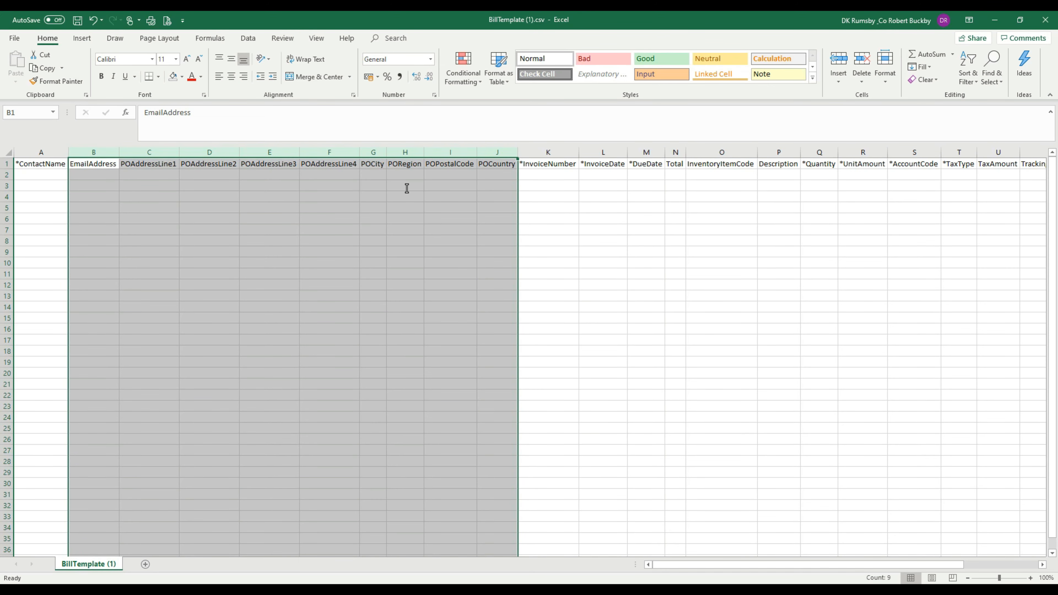
right_click(407, 203)
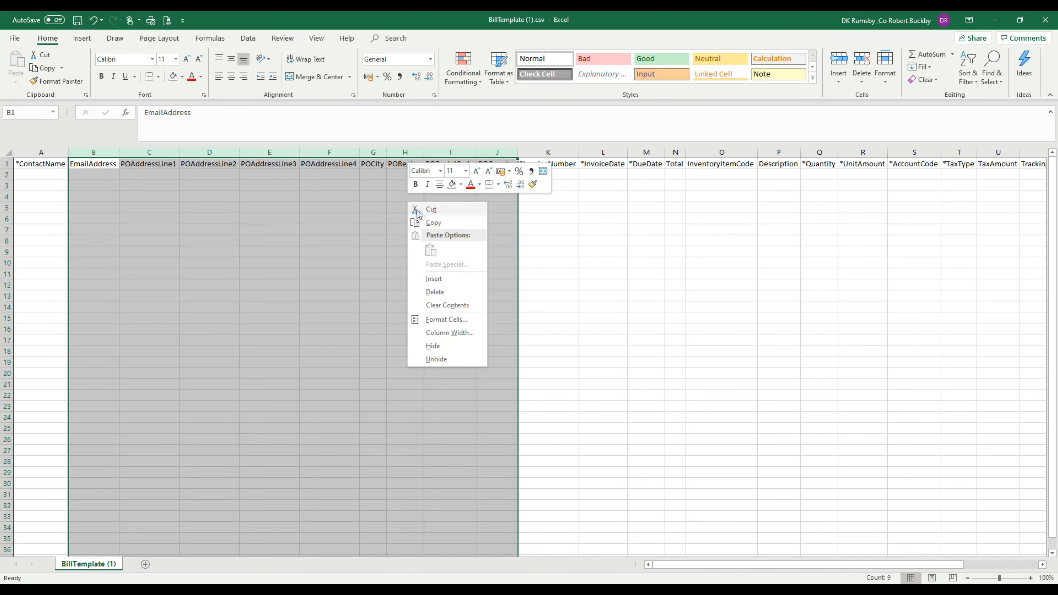
click(447, 349)
click(540, 317)
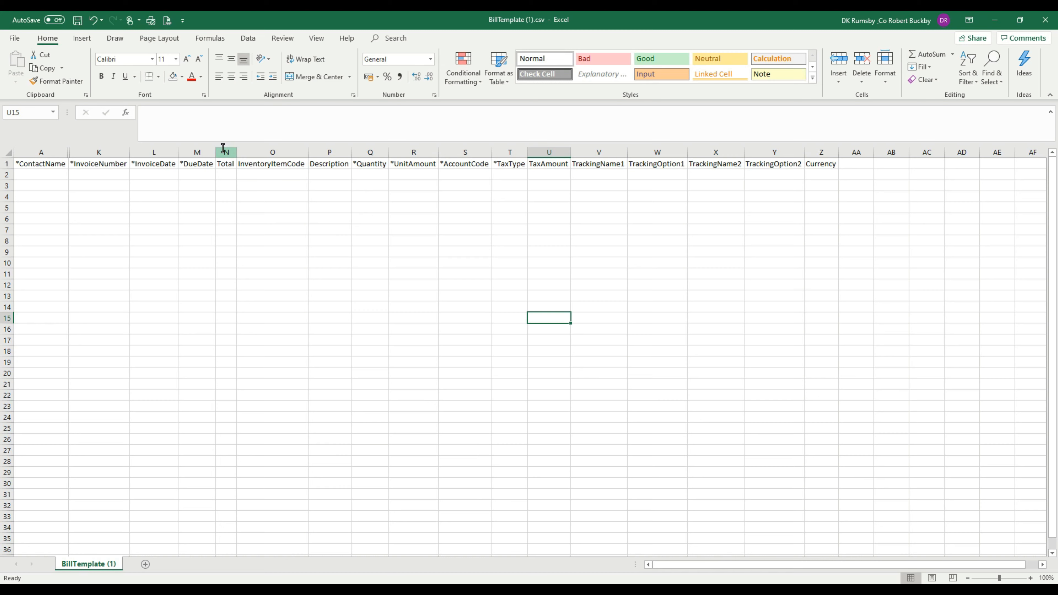
Step: Hide the Total, InventoryItemCode and Description columns in the template
drag(223, 148, 329, 152)
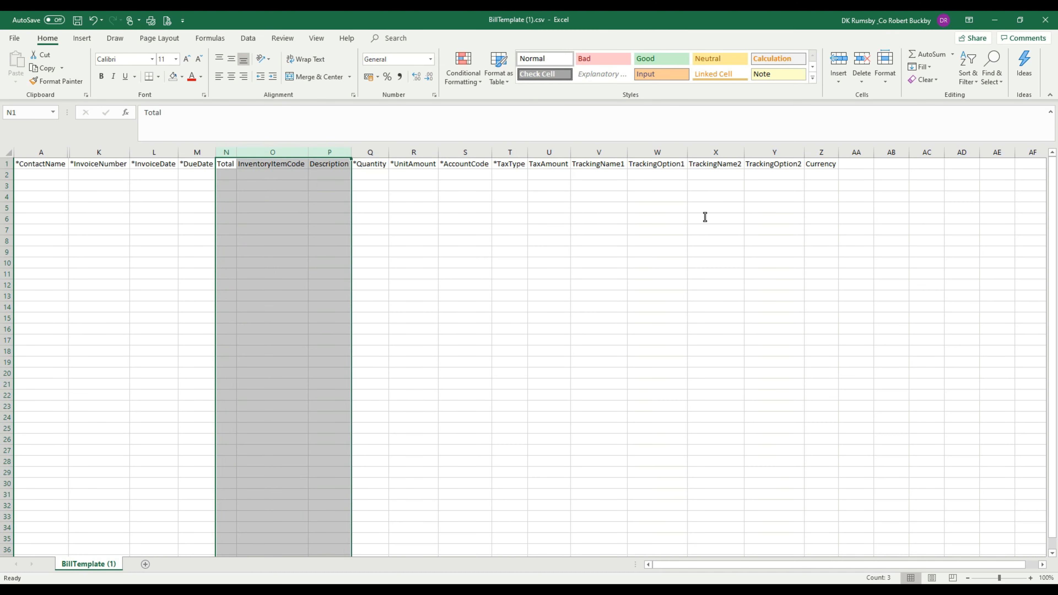
right_click(262, 277)
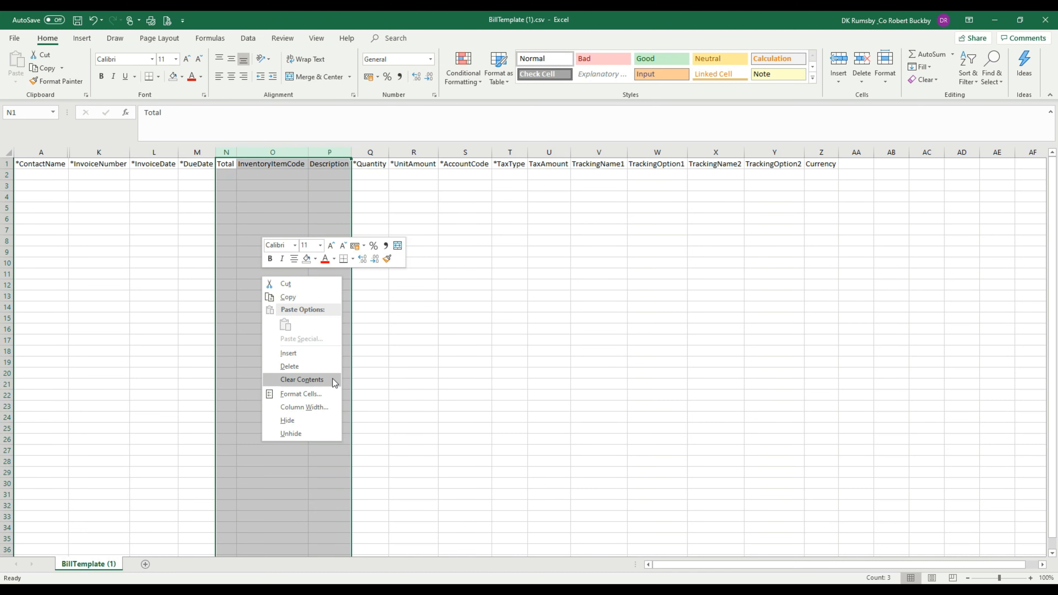
click(307, 422)
click(574, 364)
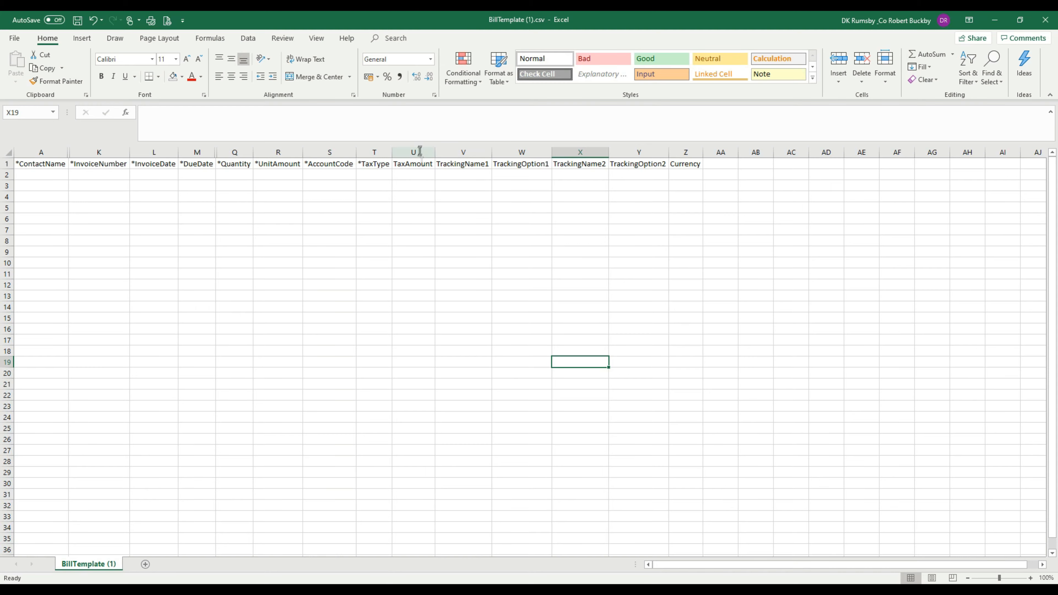
Step: Hide the TaxAmount, tracking and Currency columns U through Z in the template
drag(419, 151, 683, 163)
right_click(651, 222)
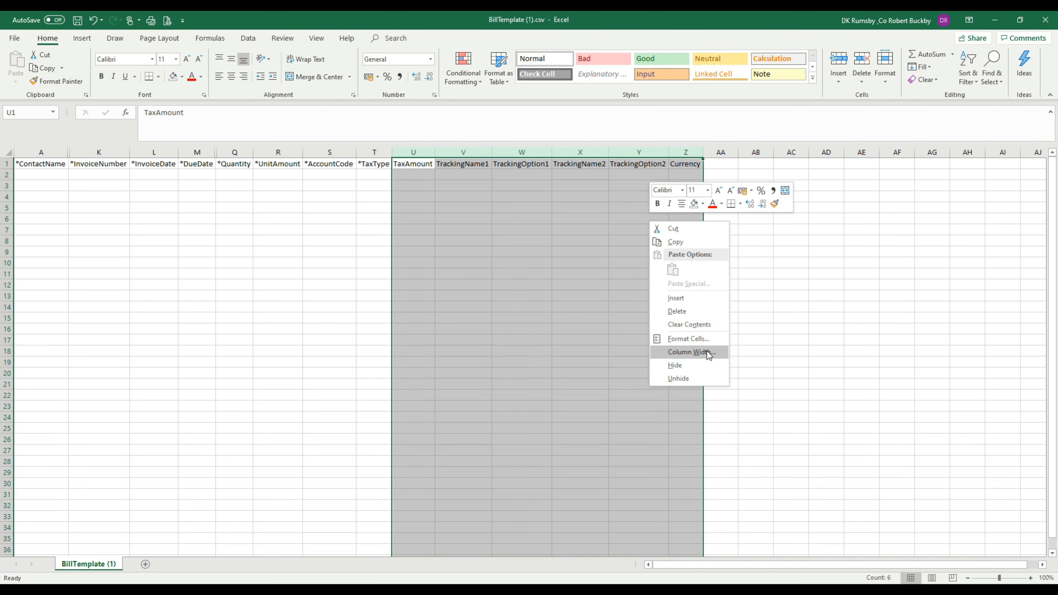
click(704, 363)
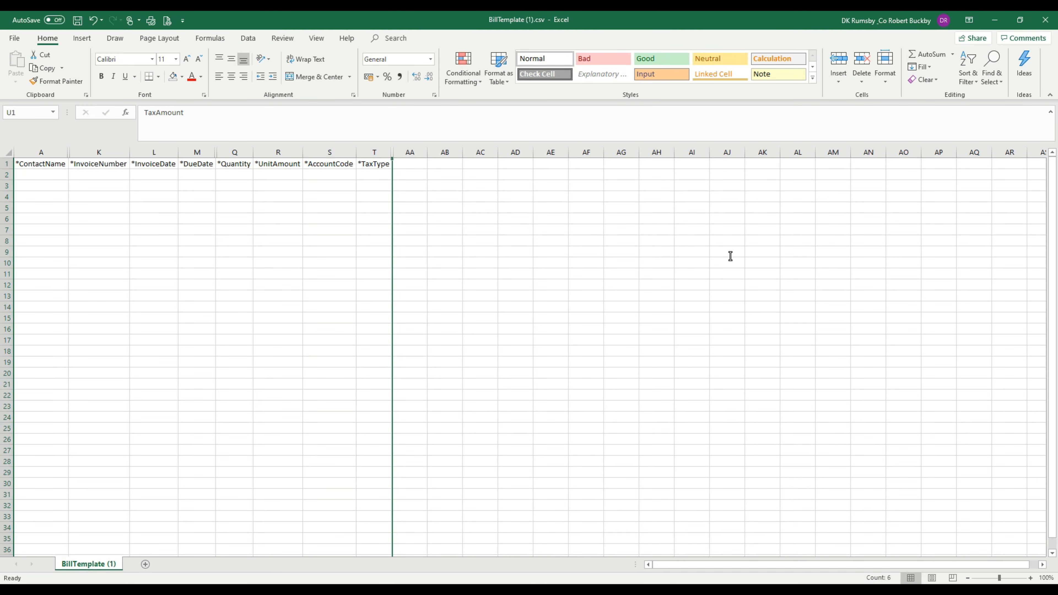
Step: Arrange the bill template and the purchases workbook side by side on screen
key(super+Right)
click(337, 137)
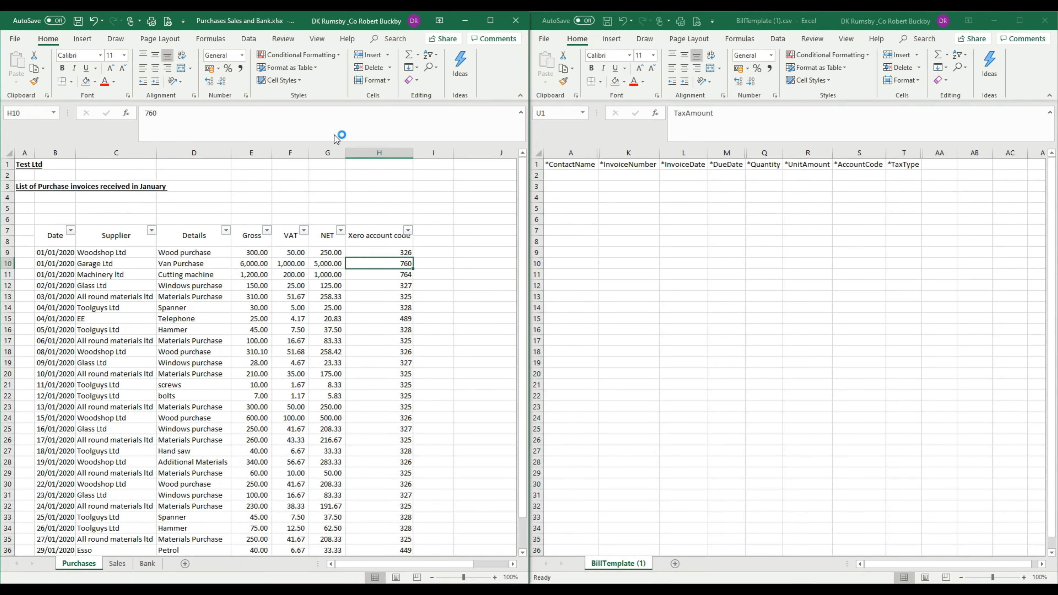
click(434, 252)
scroll(452, 255, down, 3)
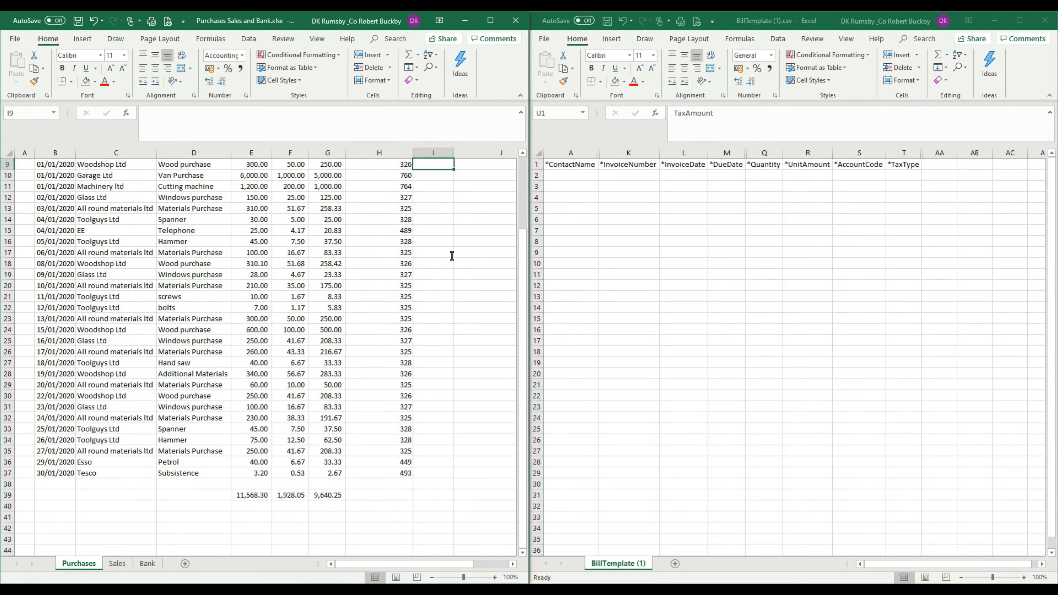
scroll(452, 256, up, 3)
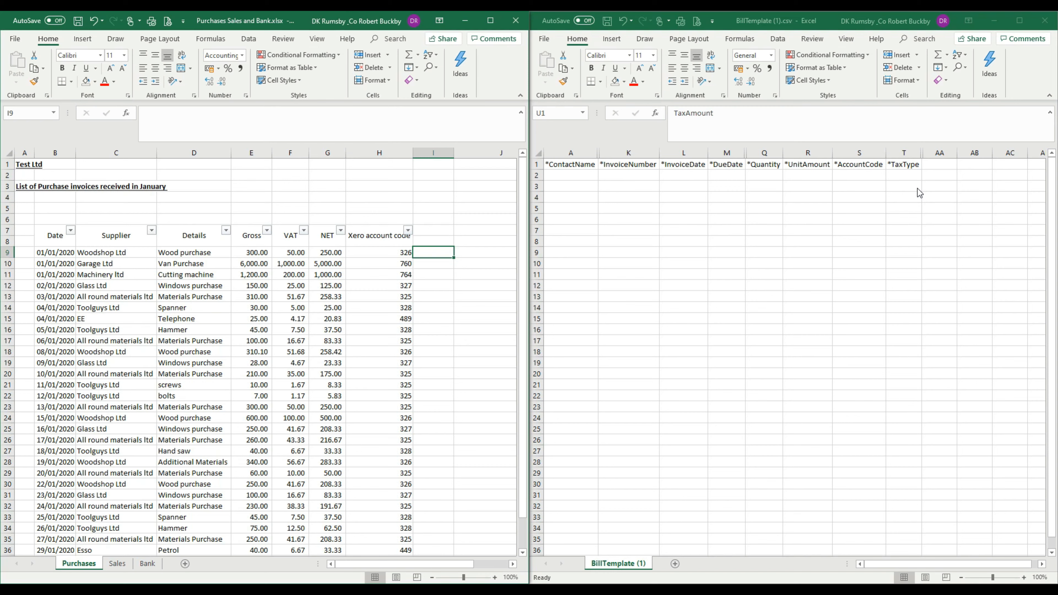
click(869, 207)
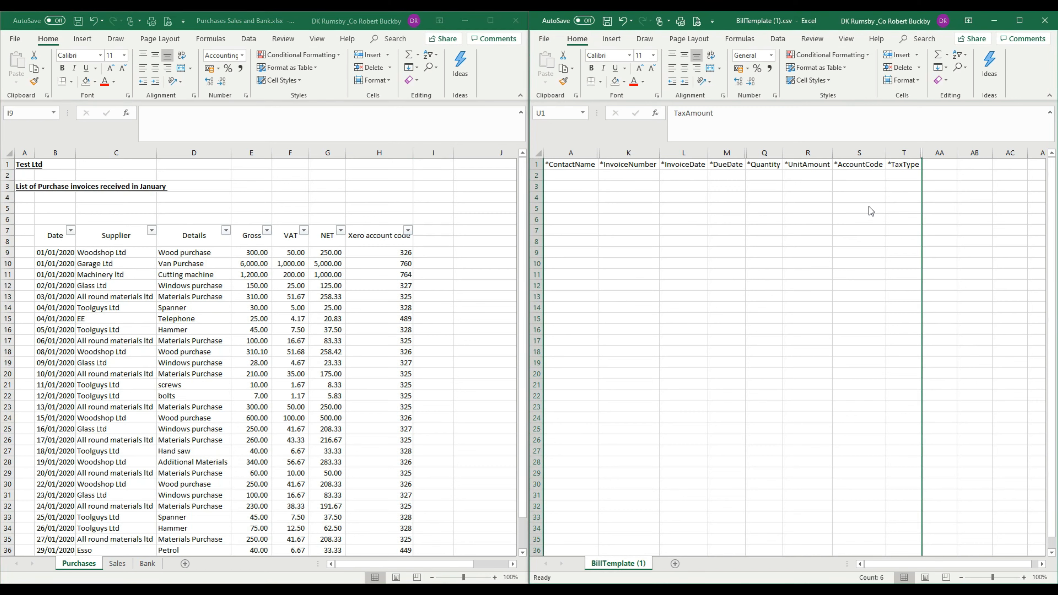
Step: Review the required ContactName, InvoiceNumber, InvoiceDate and DueDate columns in the bill template
click(735, 217)
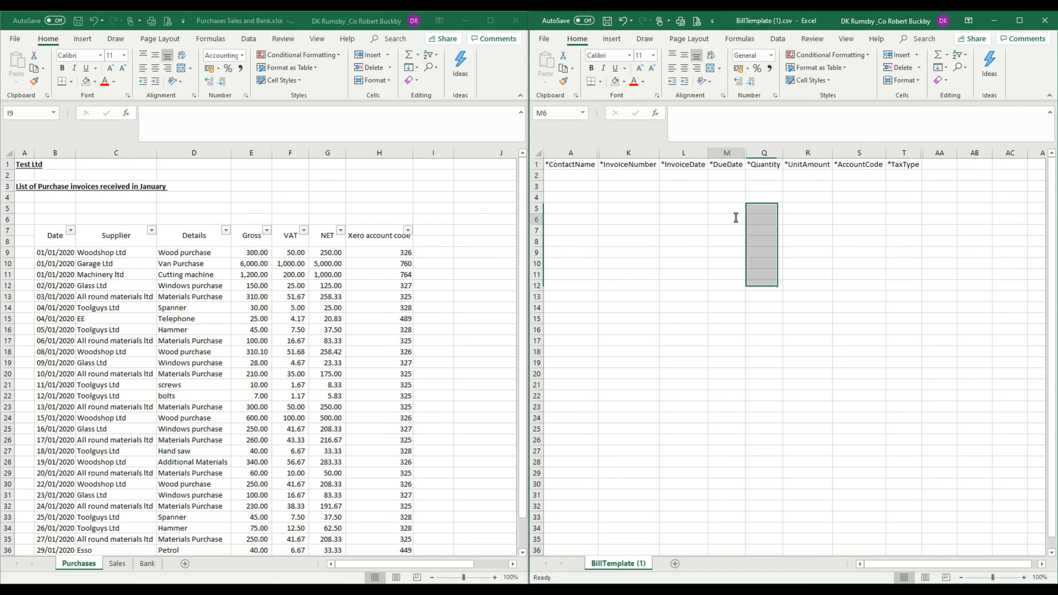
click(572, 179)
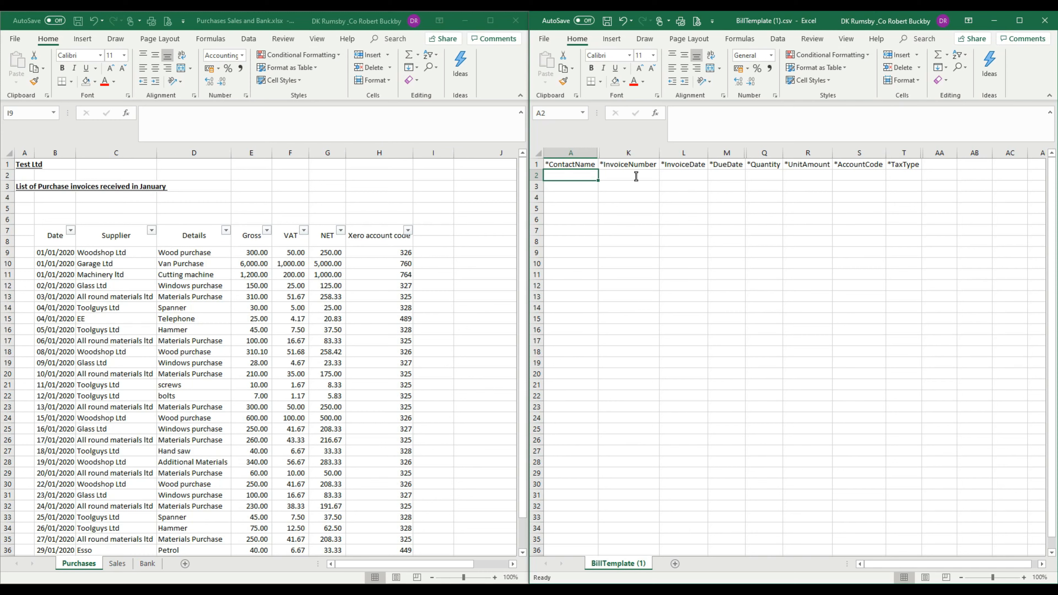
drag(636, 177, 629, 331)
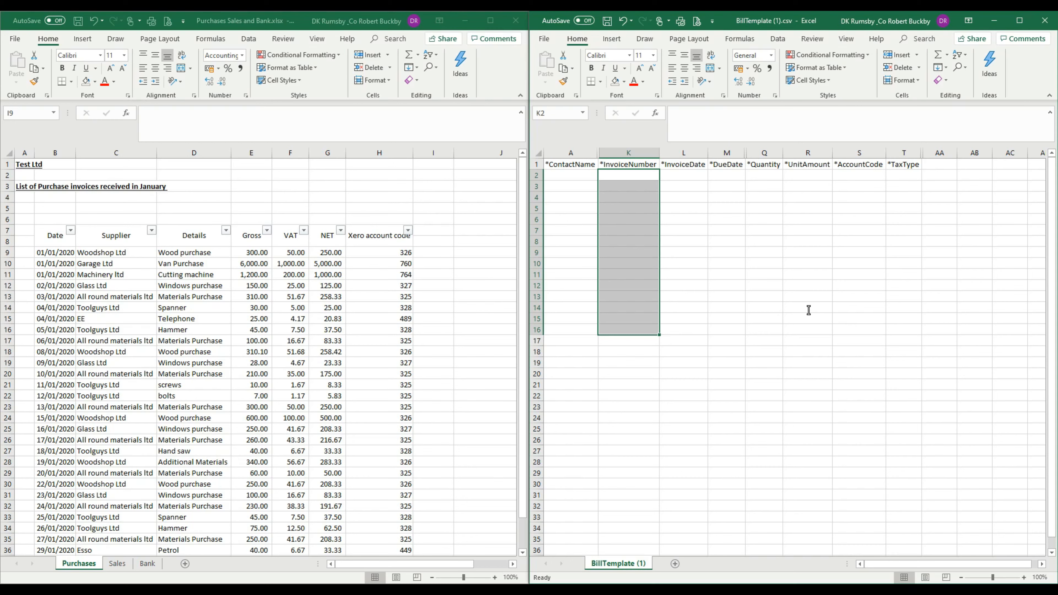
click(774, 297)
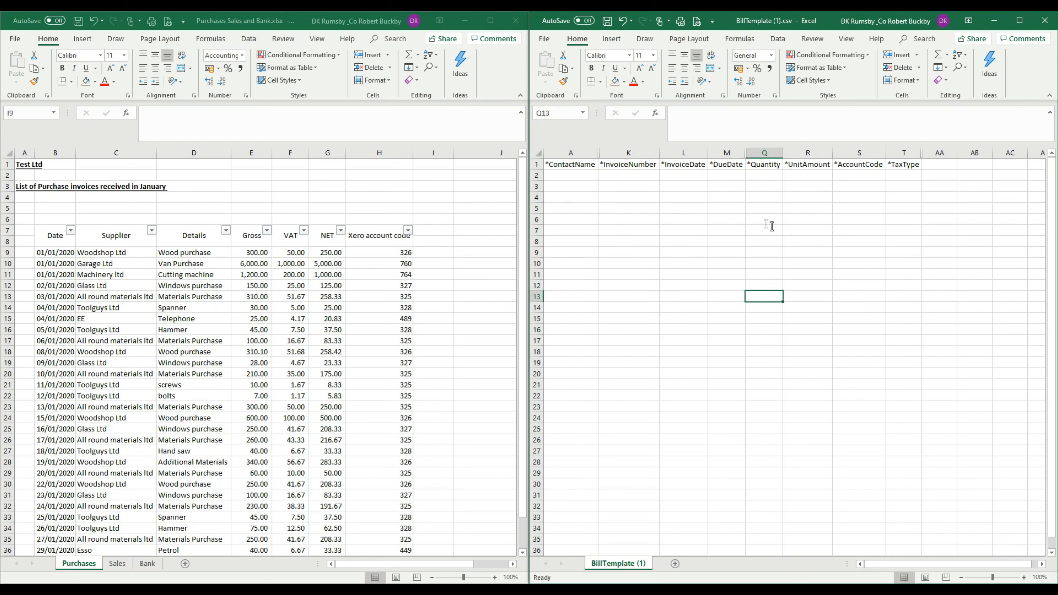
click(686, 176)
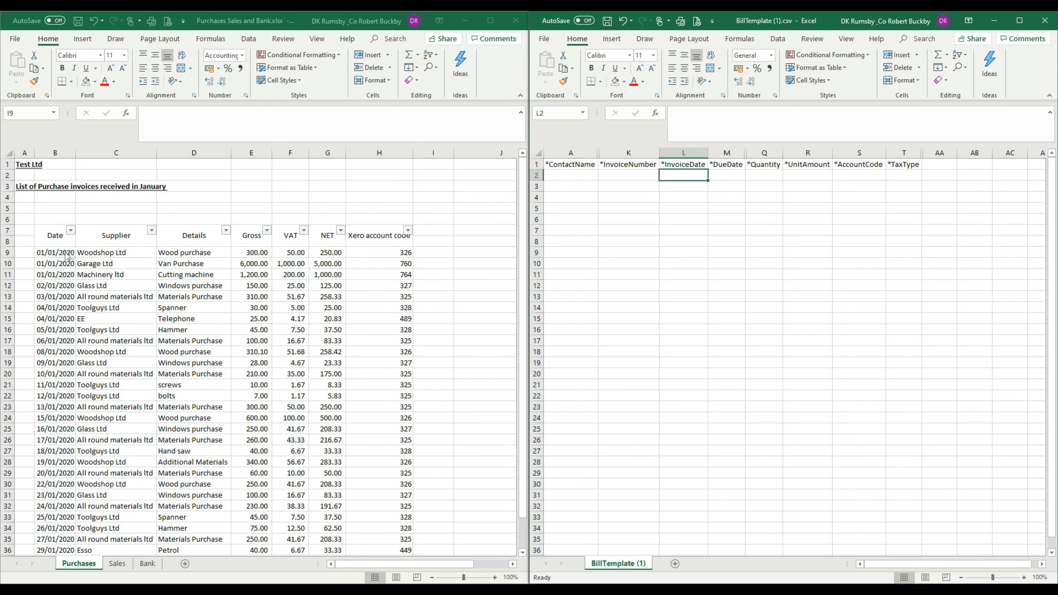
drag(725, 177, 727, 309)
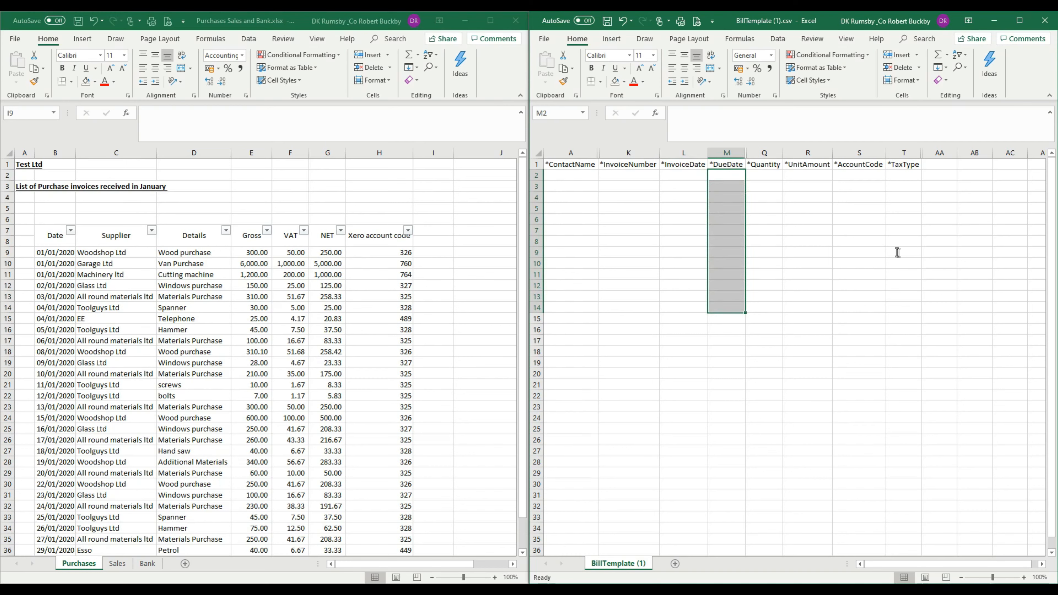
click(809, 291)
click(621, 306)
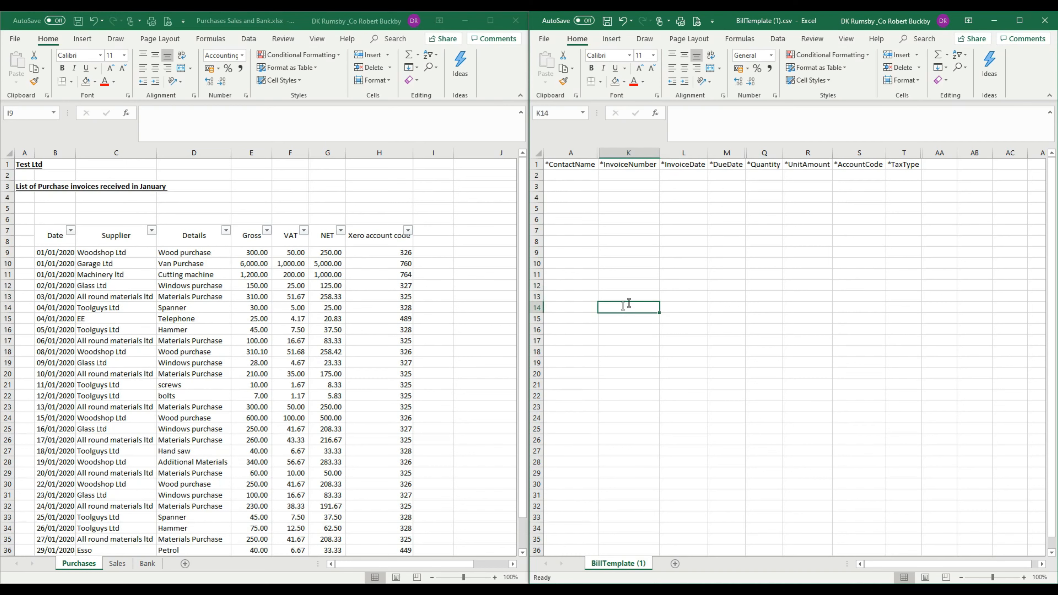
click(849, 206)
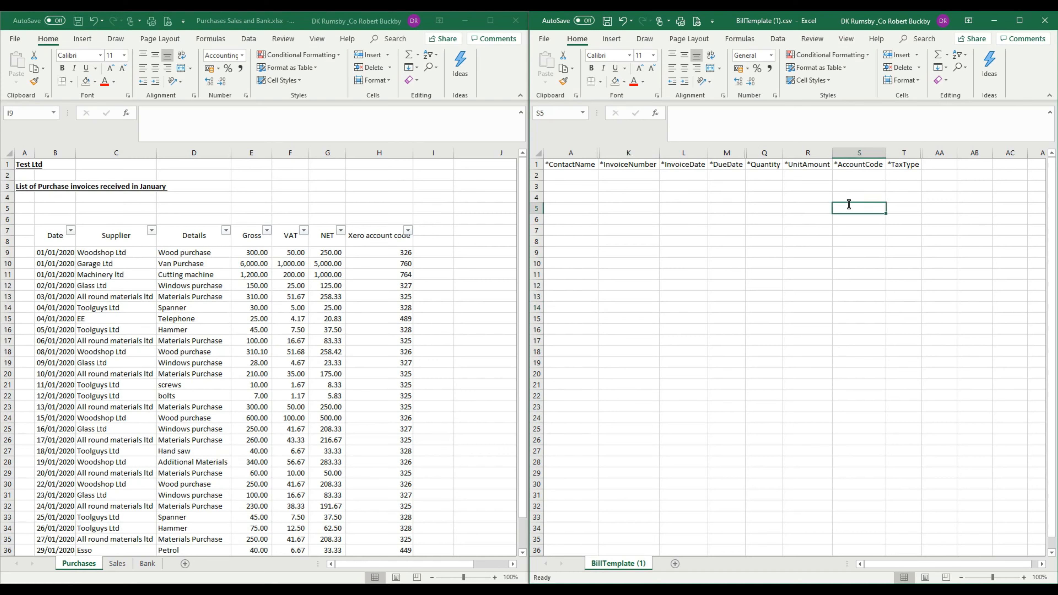
Step: Enter a quantity of 1 in rows 2 to 10 of the template's Quantity column
click(770, 176)
text(1 1 1 1 1 1 1 1)
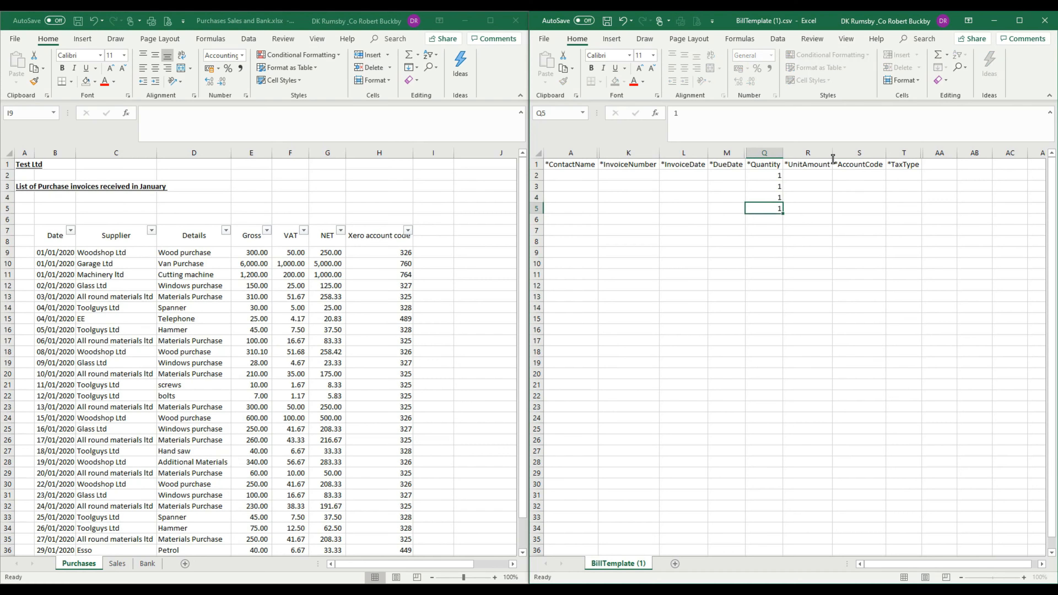
key(Return)
text(1)
key(Return)
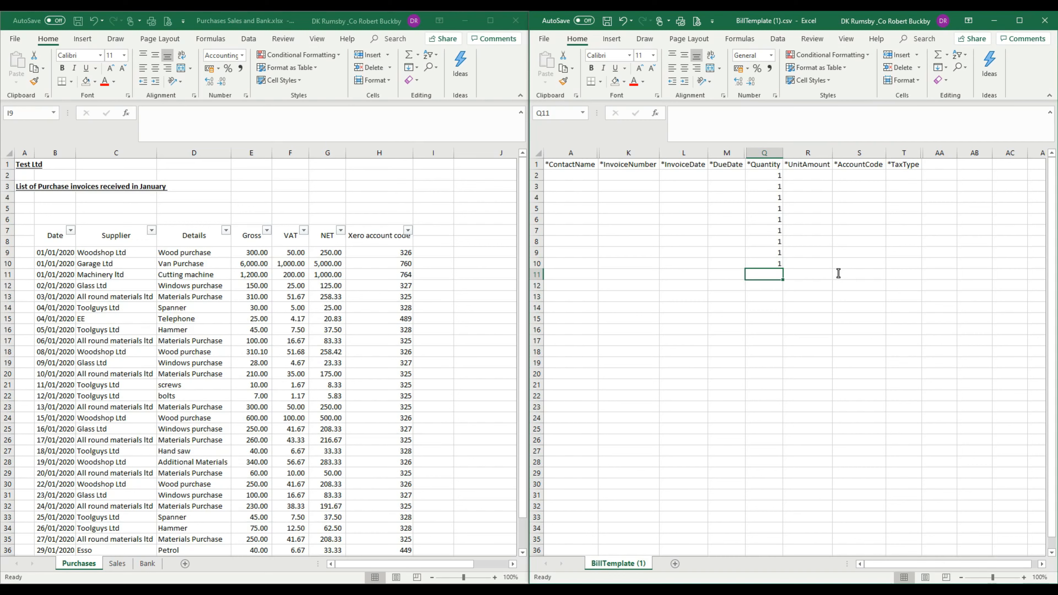
Step: Enter sample unit amounts of 100 in row 10 and 10 in row 11, with a quantity of 1 in row 11
text(10)
key(Tab)
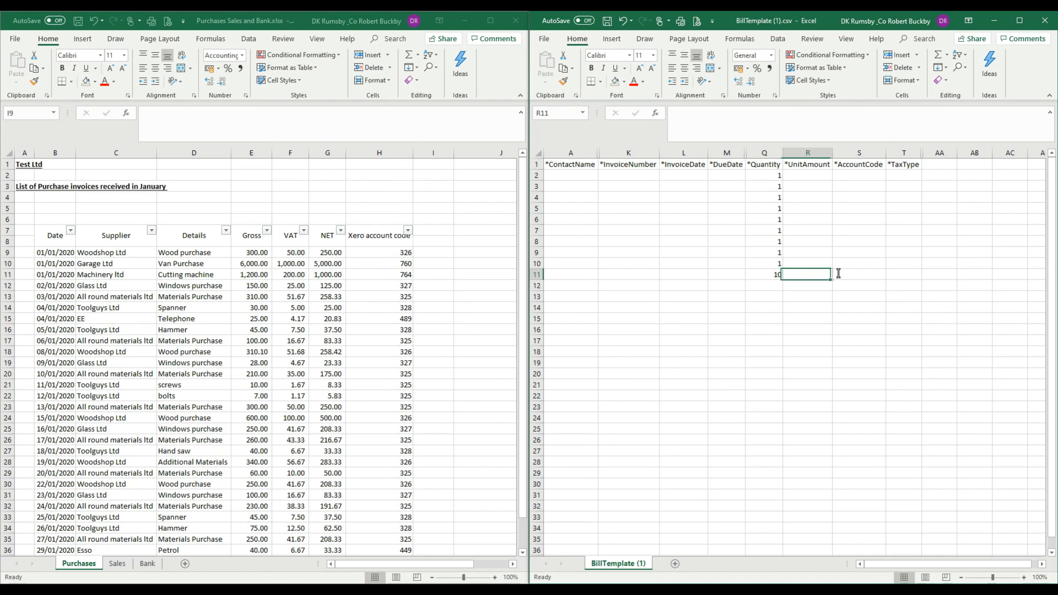
text(10)
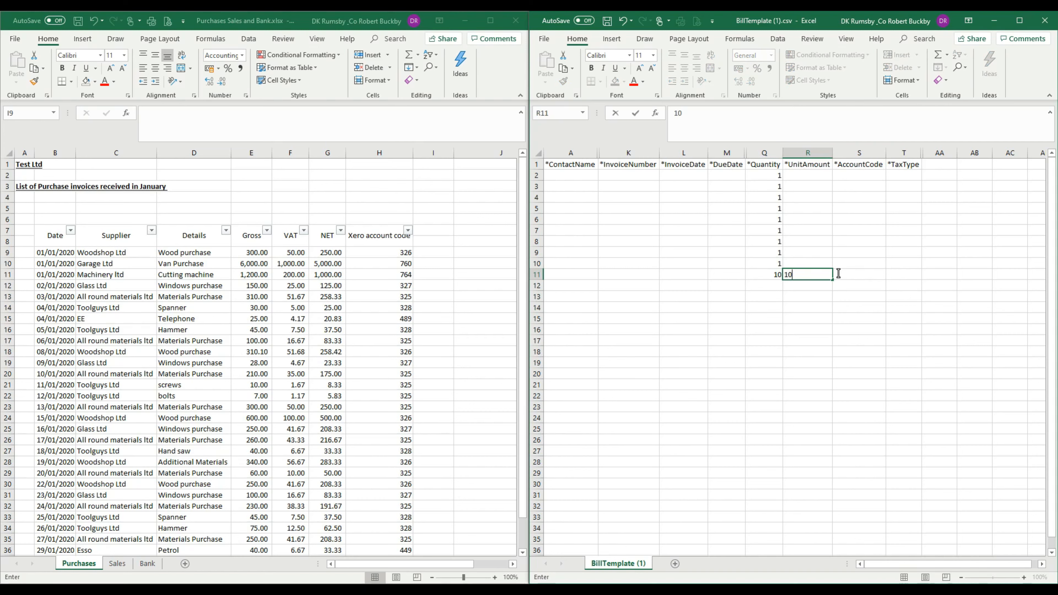
key(Return)
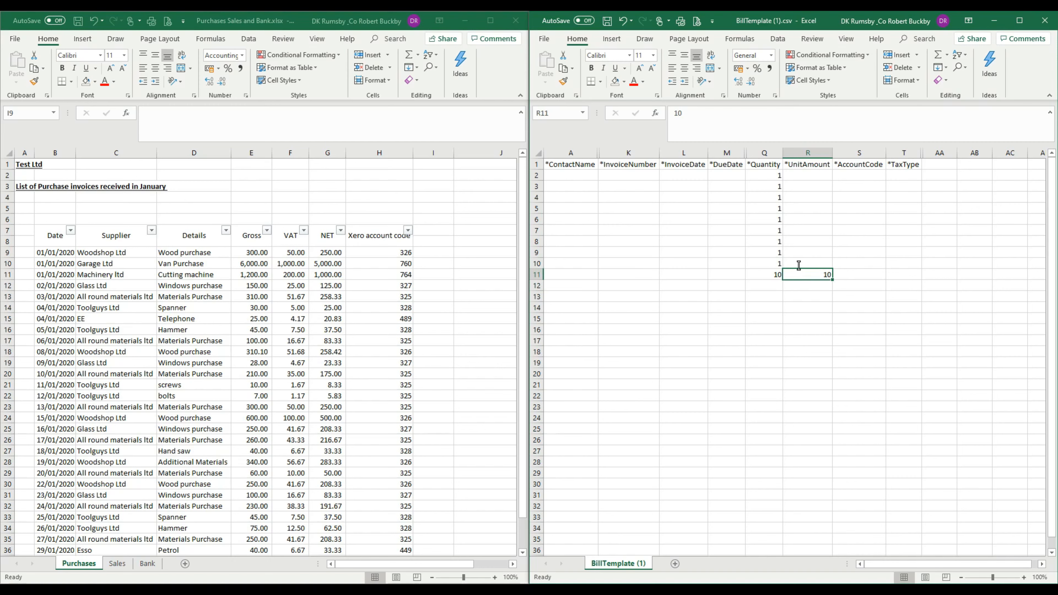
click(798, 265)
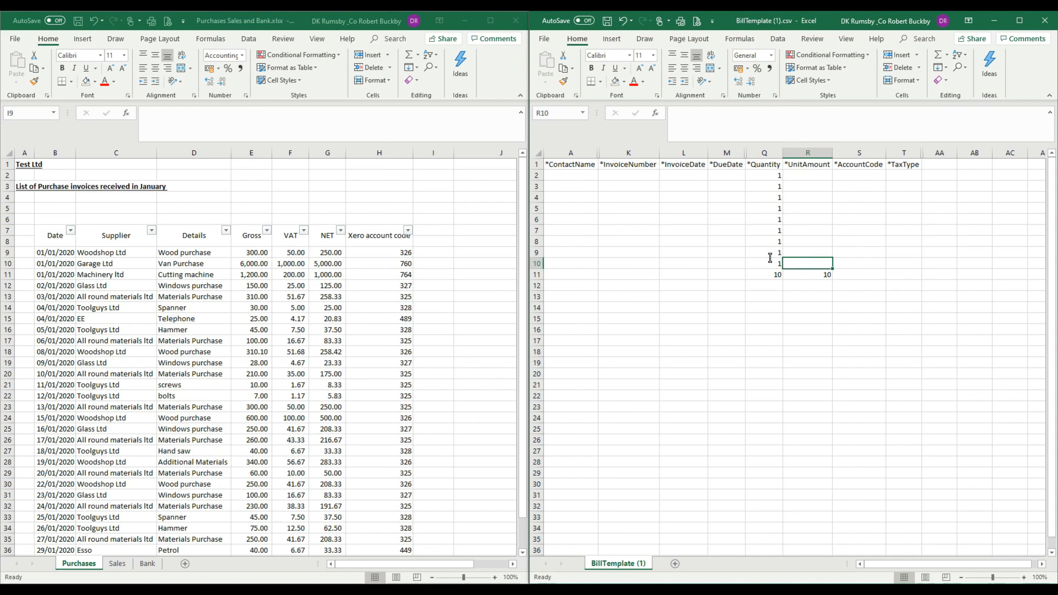
text(100)
key(Return)
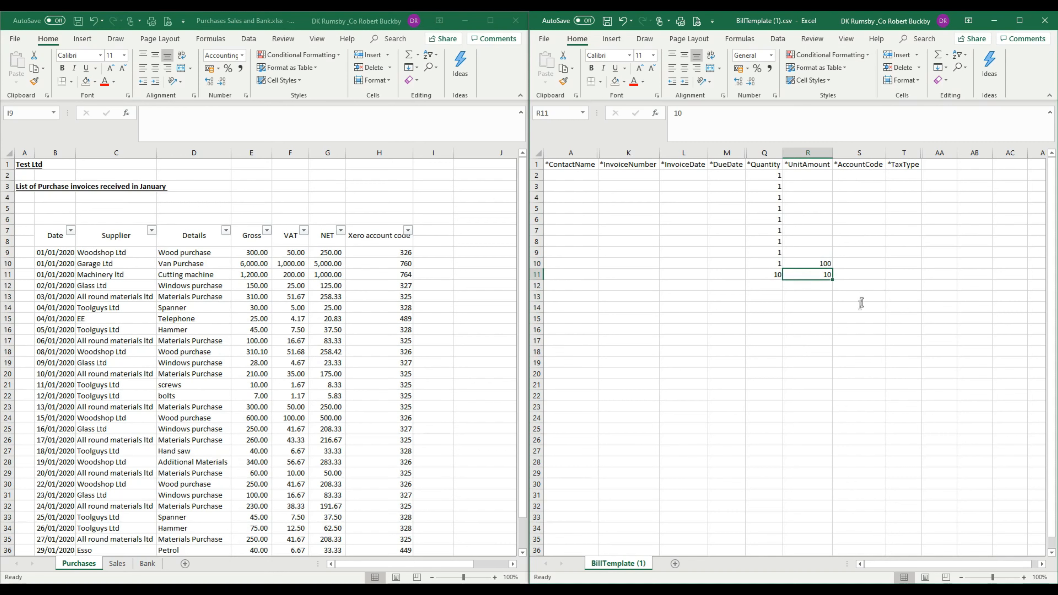
click(857, 320)
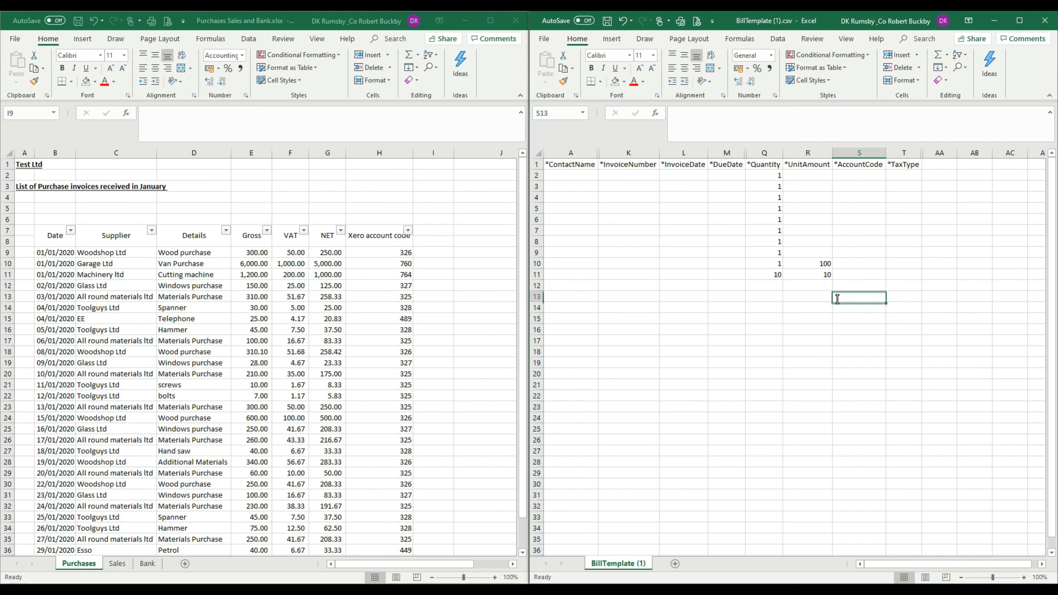
click(768, 275)
text(1)
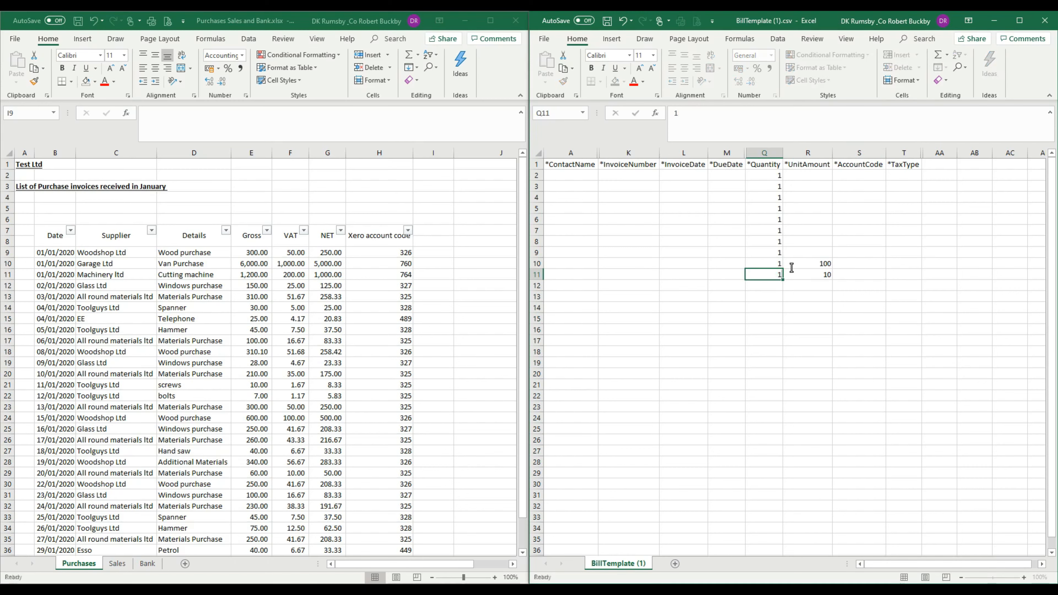
key(Return)
Step: Compare the template's Quantity and UnitAmount columns with the VAT and NET columns of the purchases list
click(812, 307)
drag(767, 176, 764, 286)
click(925, 309)
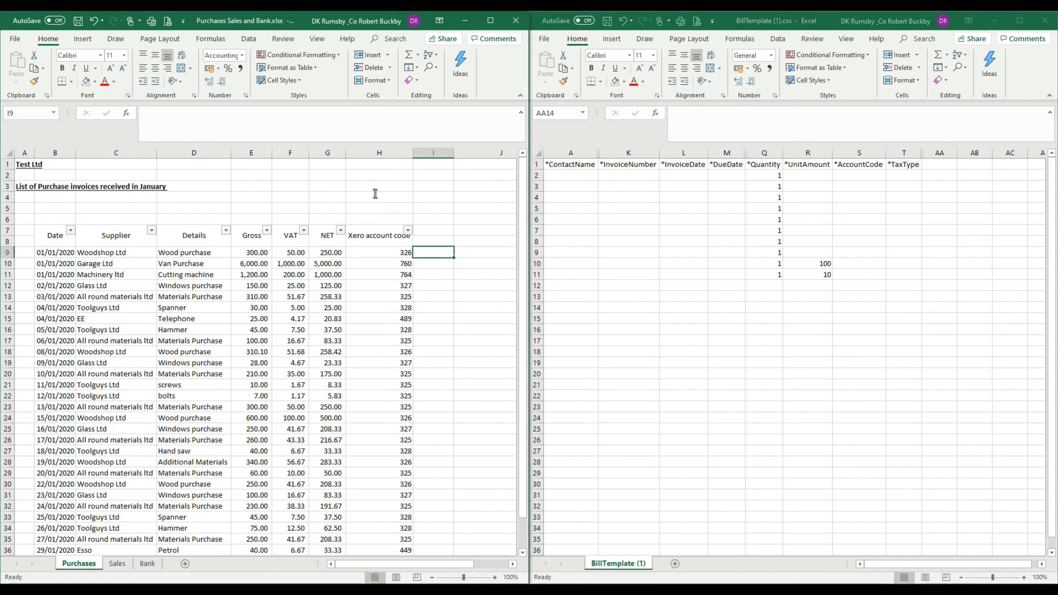
click(251, 152)
click(292, 152)
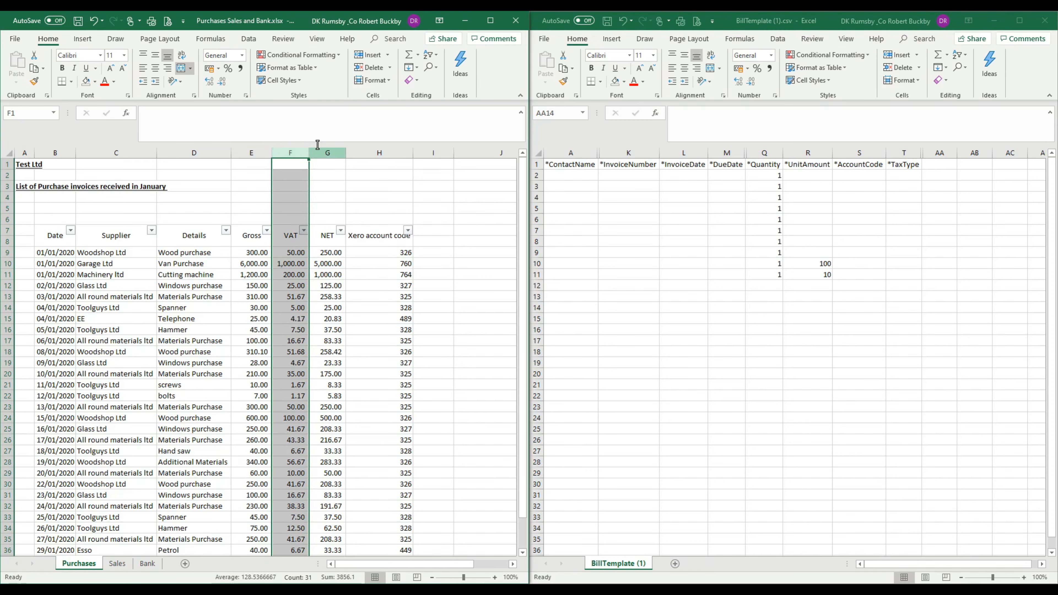
click(328, 153)
click(875, 230)
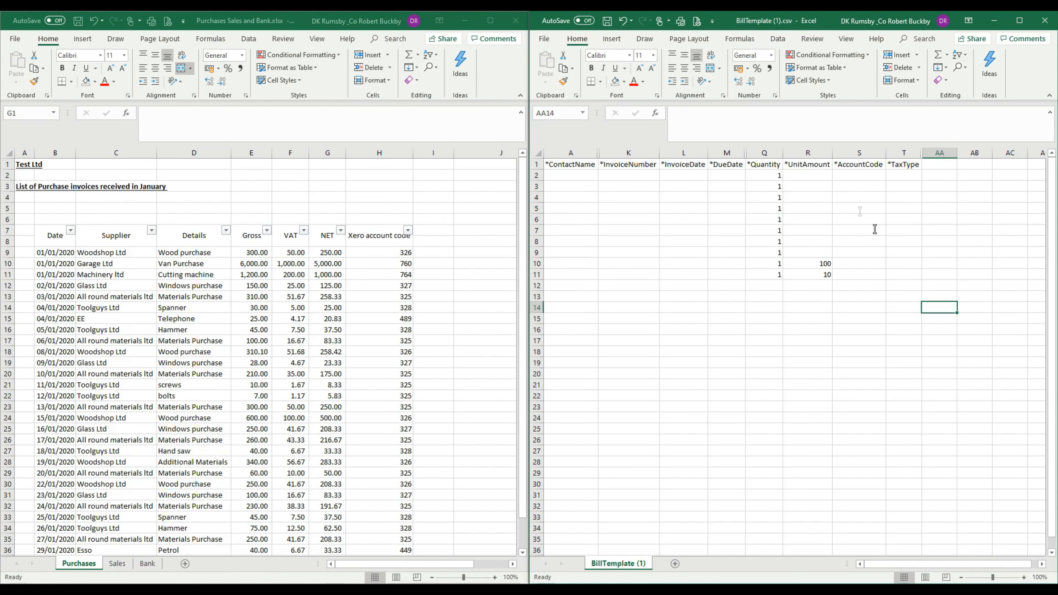
click(807, 152)
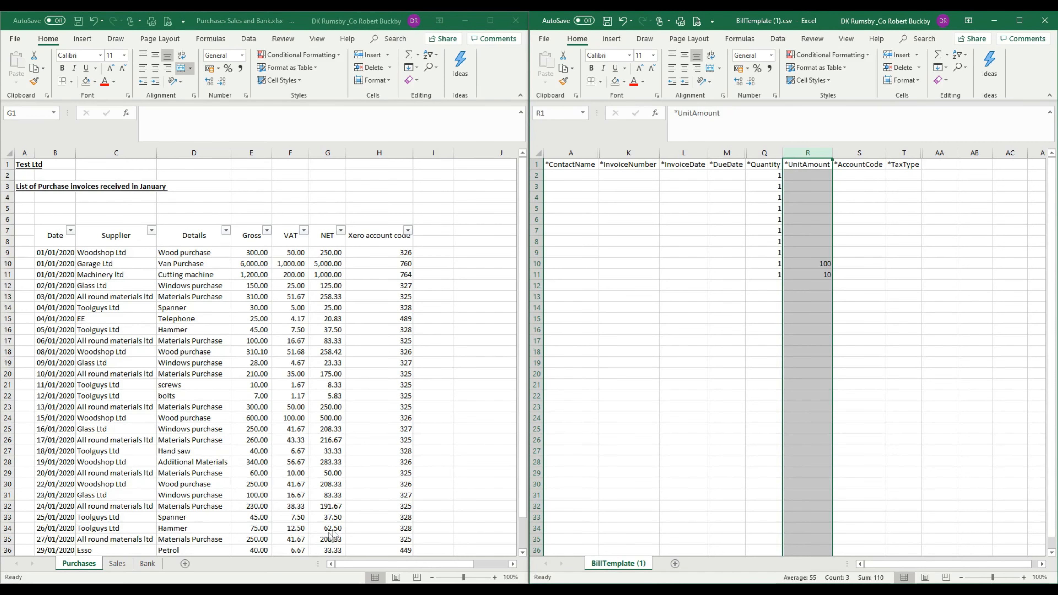
Step: Switch to the Xero Import your bills page and return to the spreadsheets
click(310, 591)
click(283, 553)
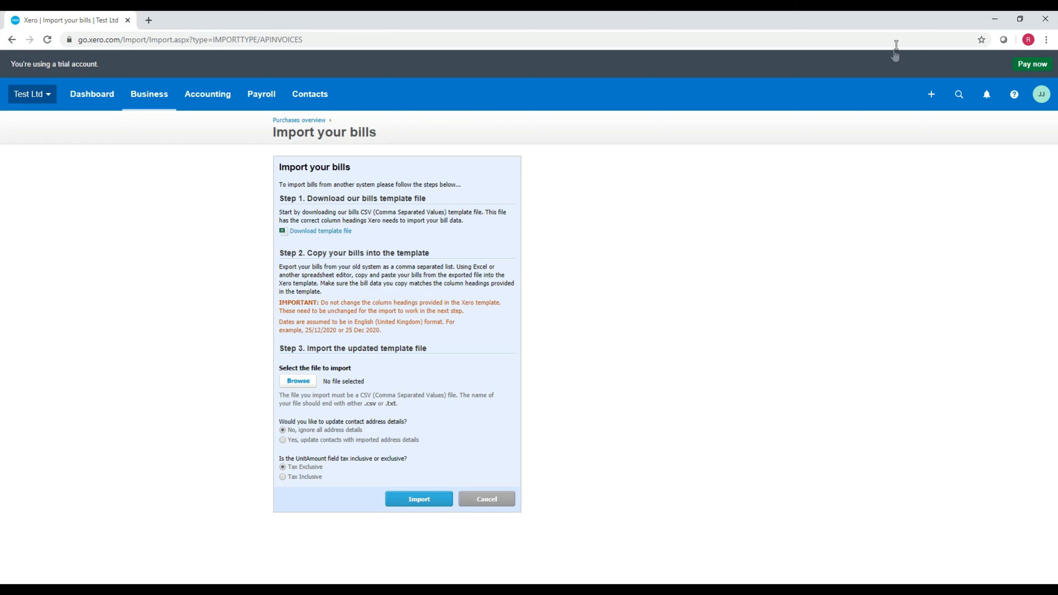
click(996, 26)
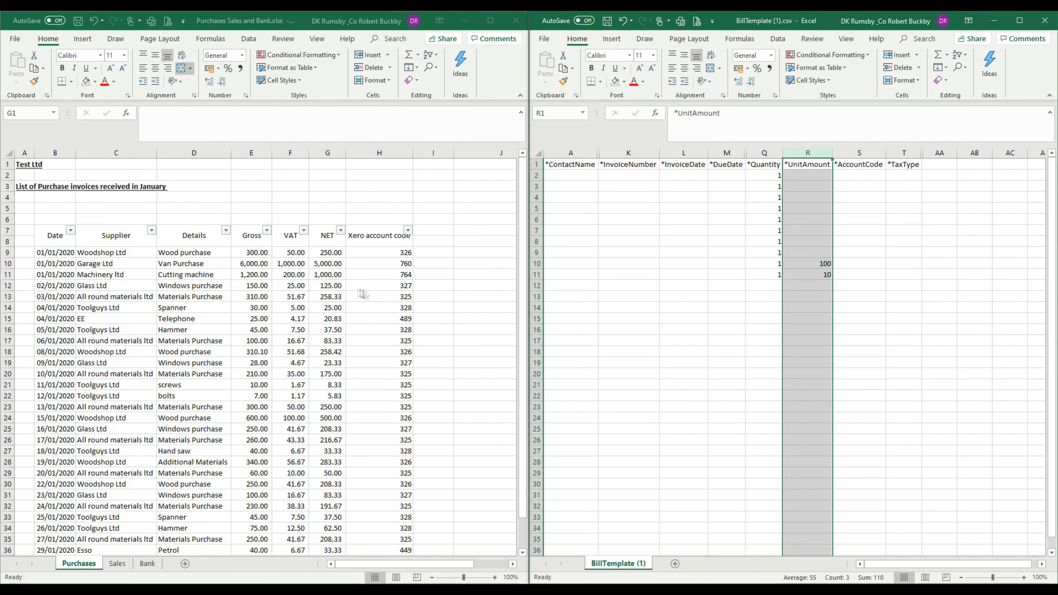
Step: Examine the Gross, VAT and NET figures in the purchases list alongside the template's UnitAmount and TaxType columns
drag(328, 252, 326, 313)
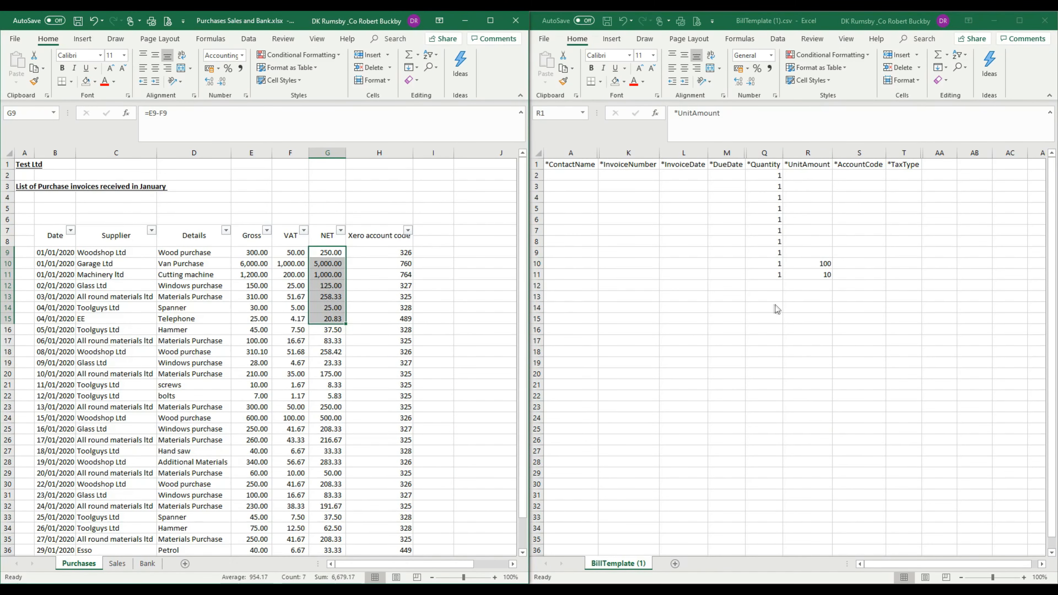
click(767, 303)
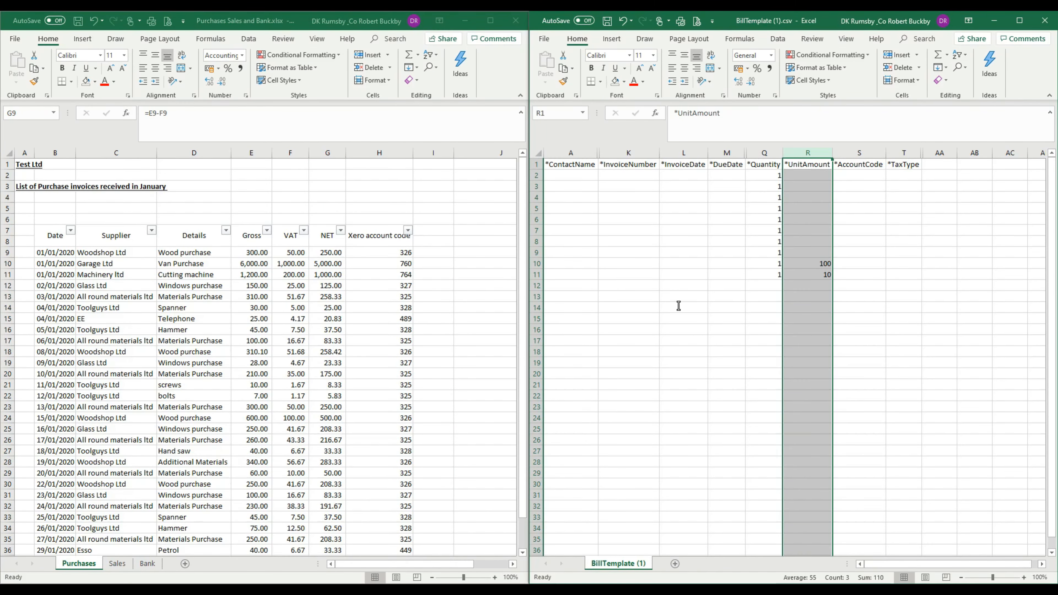
click(445, 290)
drag(252, 252, 251, 368)
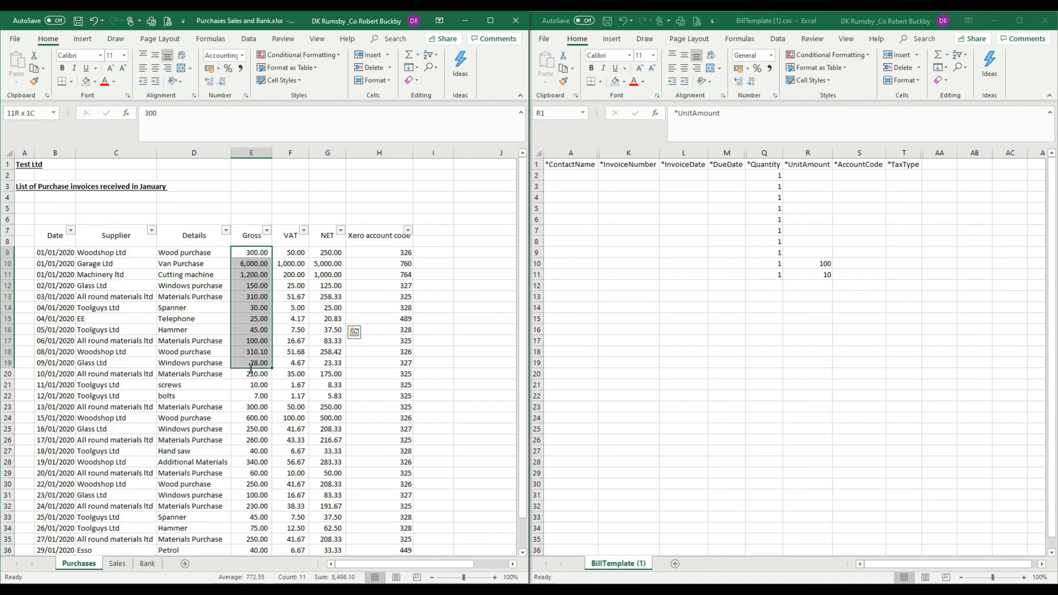
drag(293, 252, 291, 462)
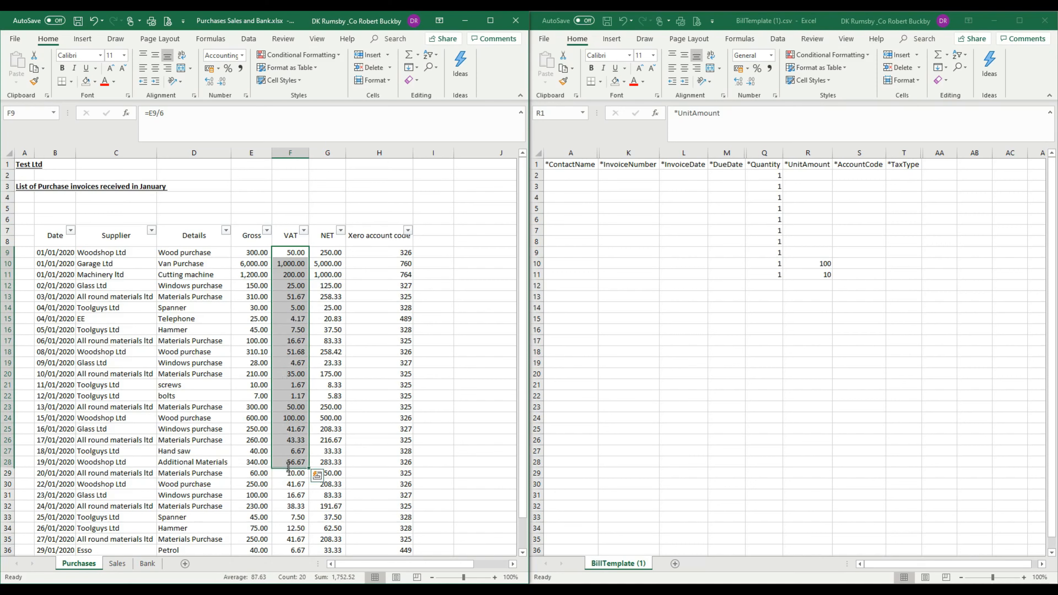
click(941, 335)
click(905, 176)
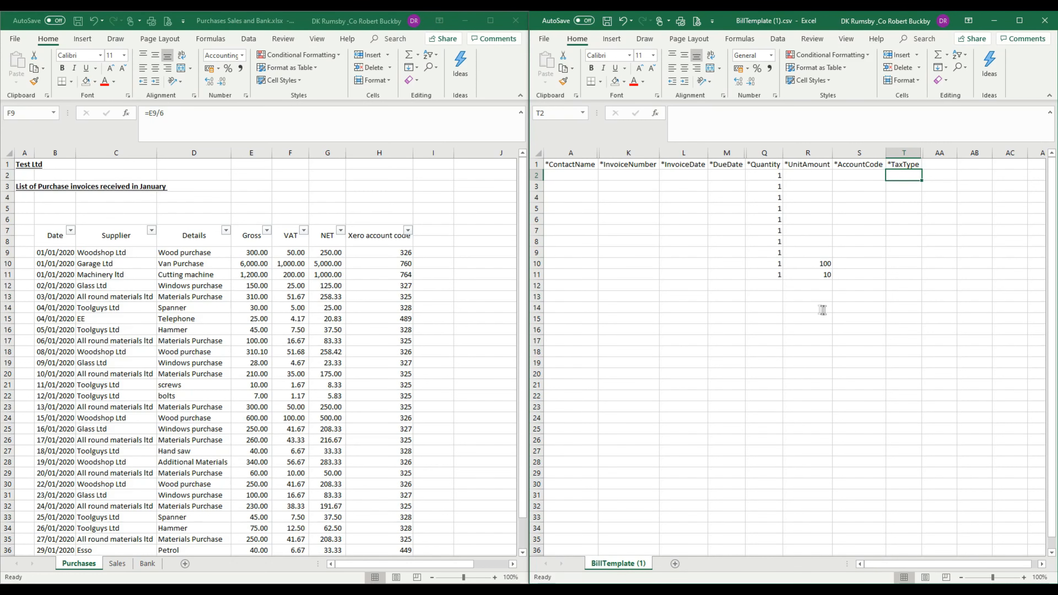
Step: Open the completed PurchaseInvoiceTemplate.csv from the Xero folder and maximise its window
click(340, 590)
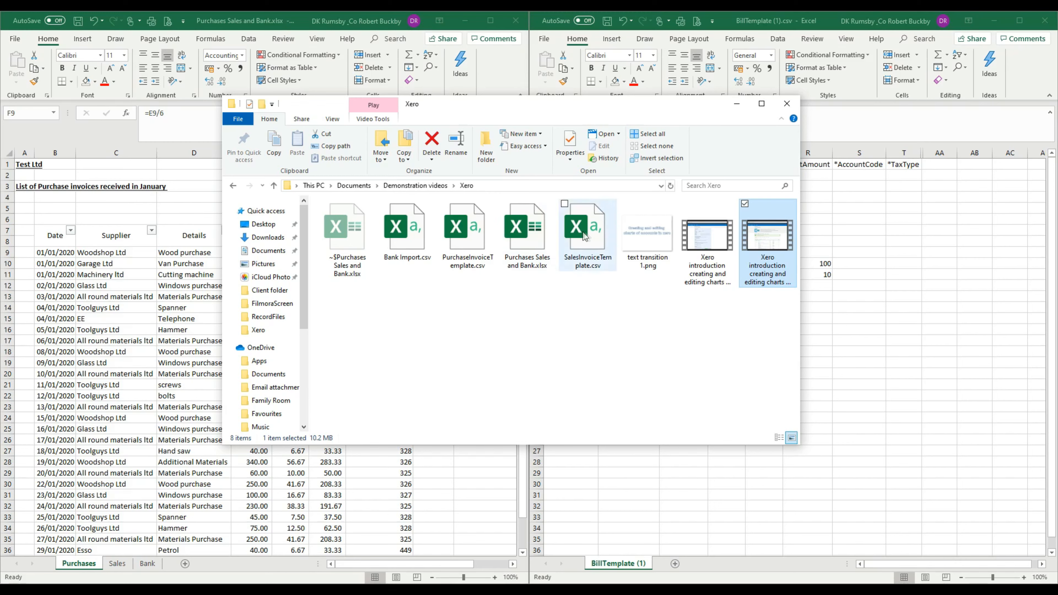
click(479, 240)
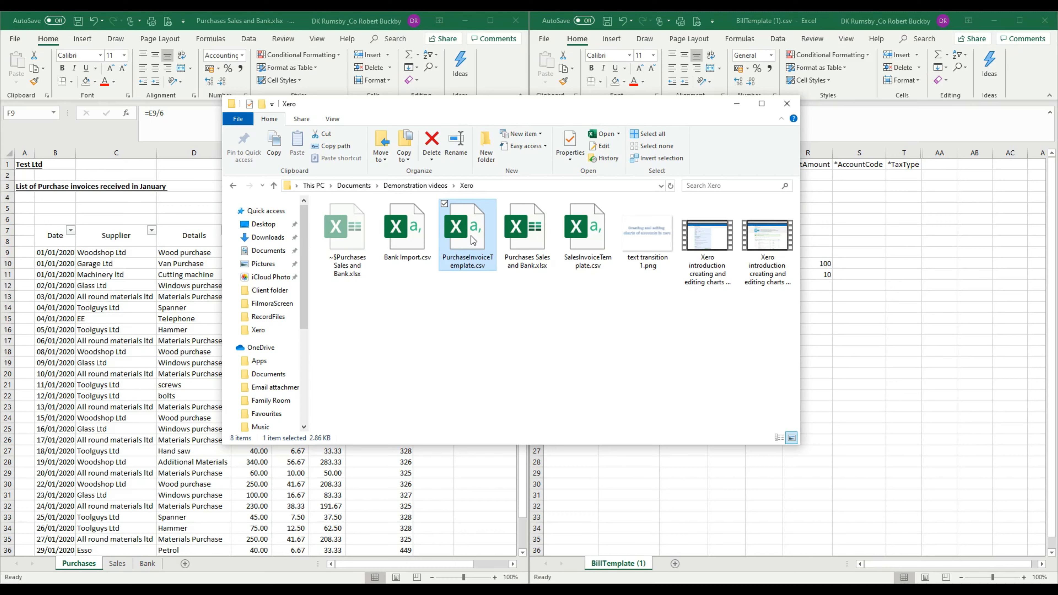
key(alt+Tab)
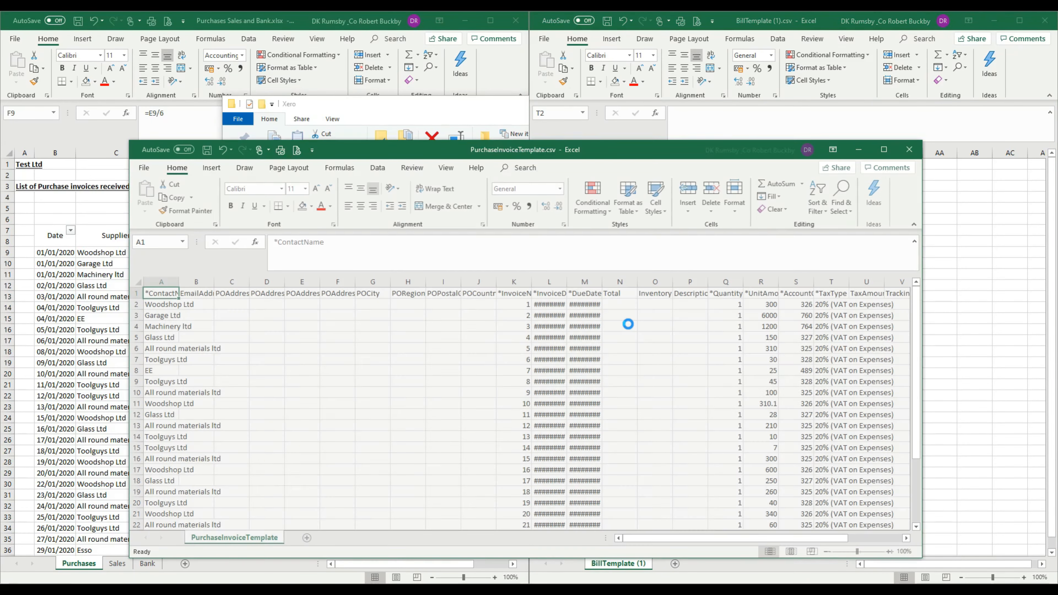
click(884, 149)
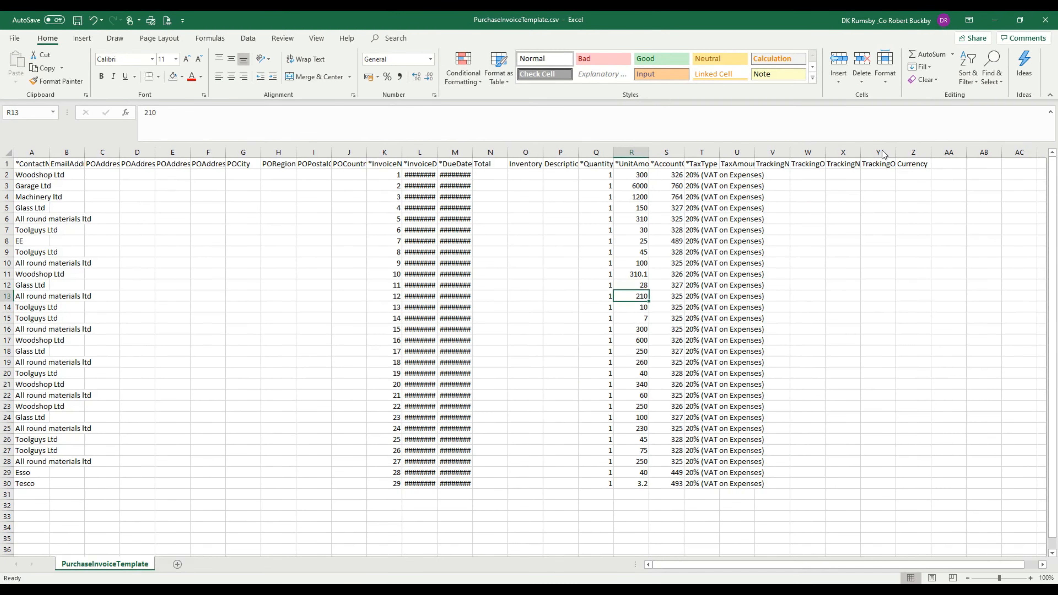
Step: Autofit the InvoiceDate and DueDate columns and select the TaxType values in rows 2 to 30
click(625, 296)
drag(419, 152, 454, 152)
double_click(437, 152)
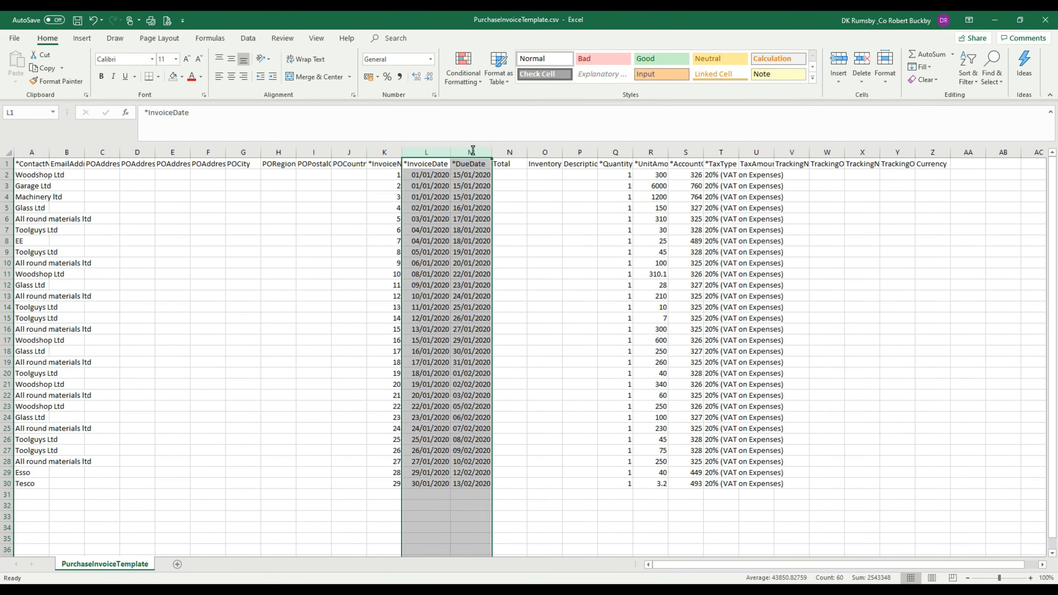
click(827, 296)
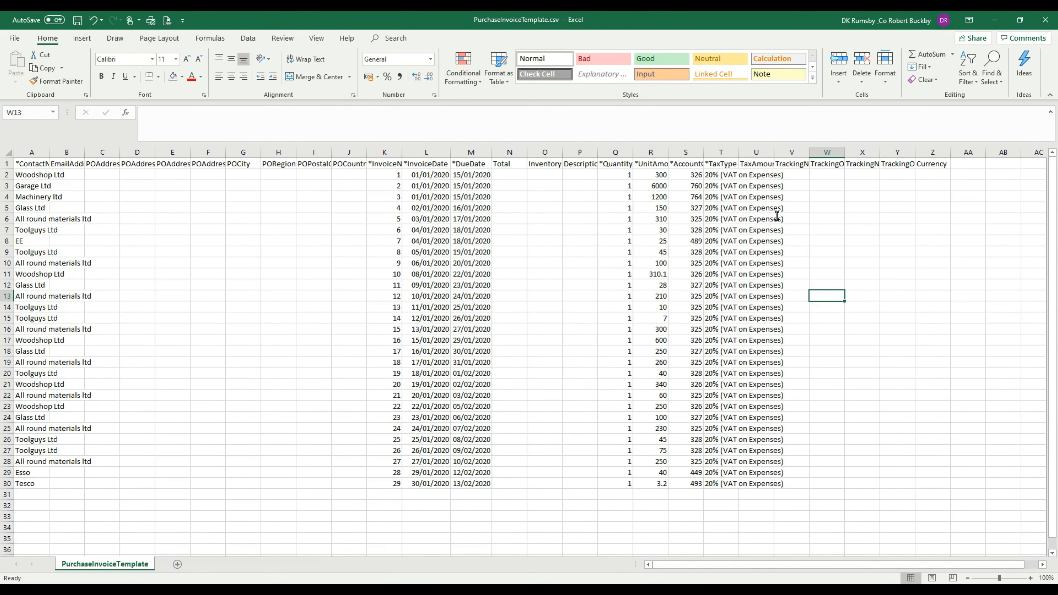
drag(715, 175, 723, 484)
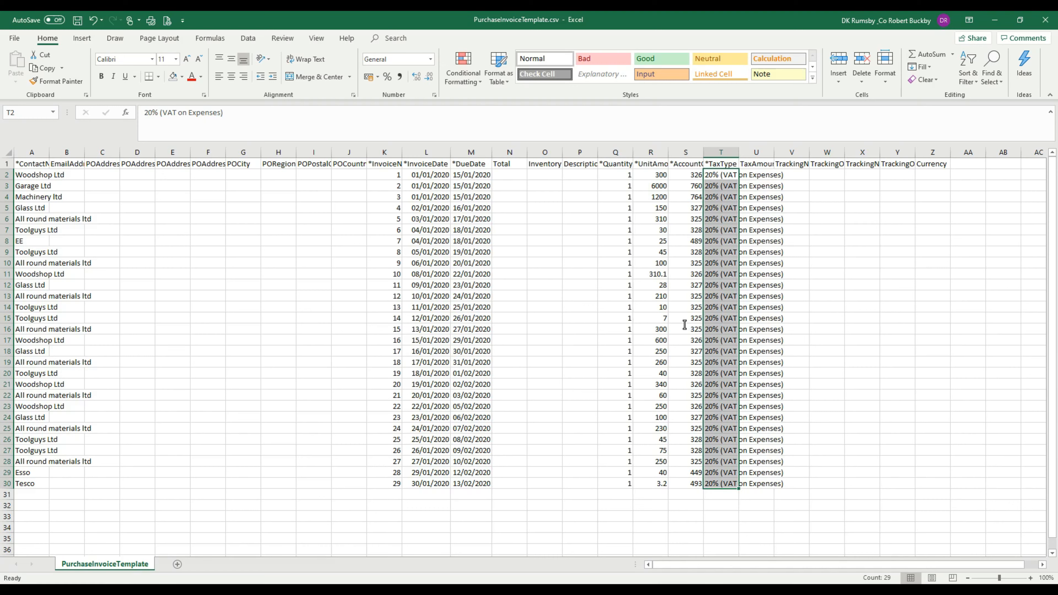
Step: Select the TaxType values in rows 2 to 30 of the template to review them
click(922, 308)
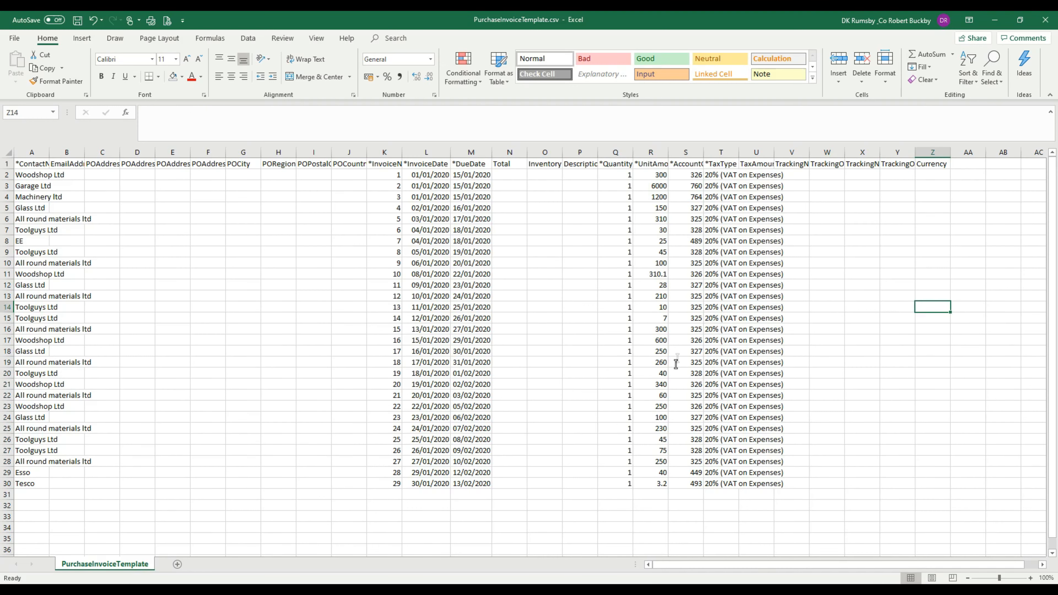
drag(723, 174, 720, 487)
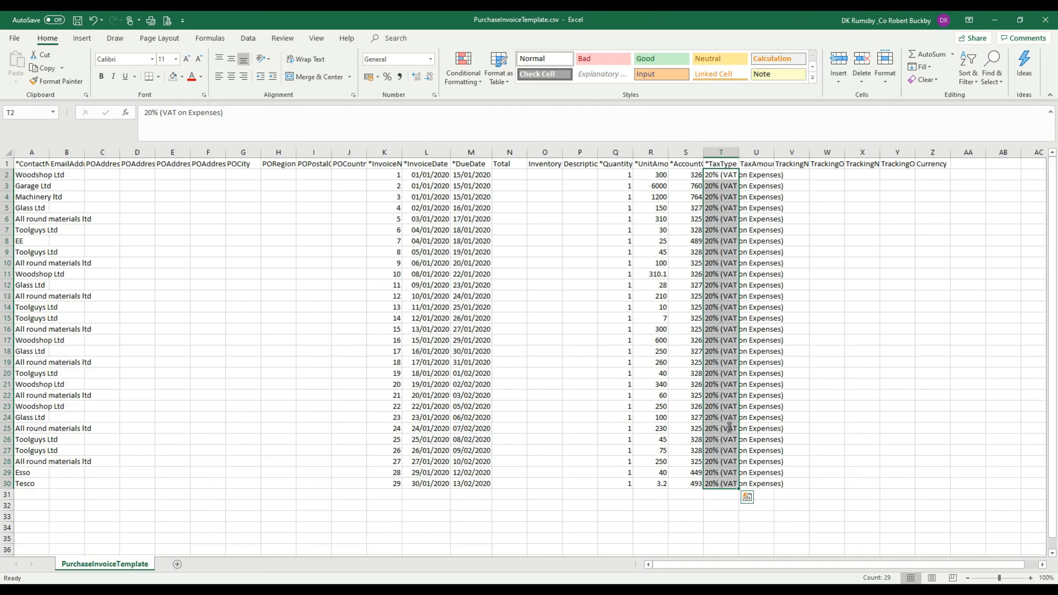
click(932, 385)
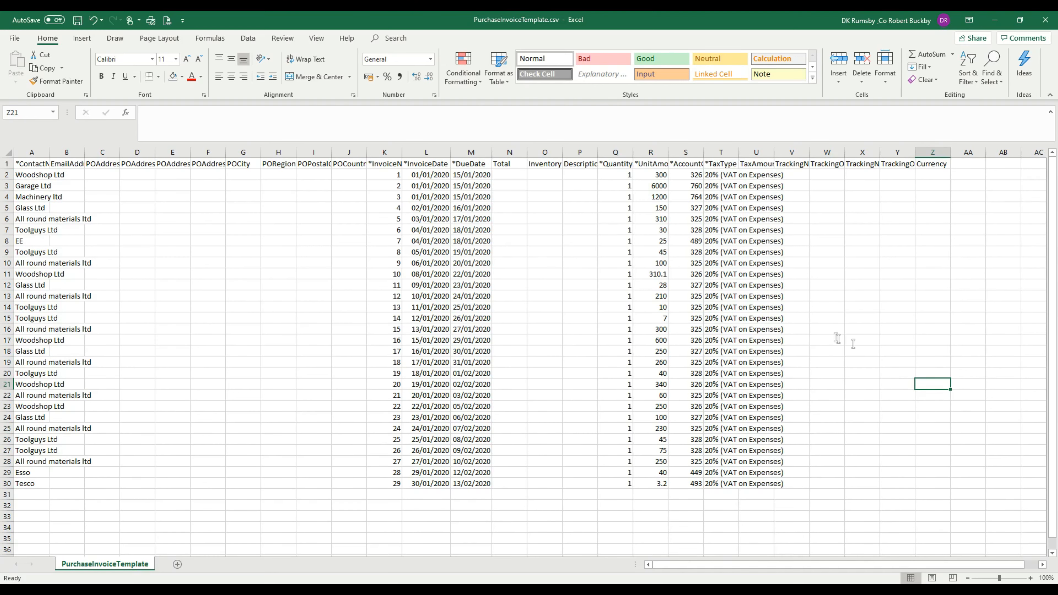
Step: Switch to Xero and open the Chart of accounts from the advanced accounting settings
click(310, 591)
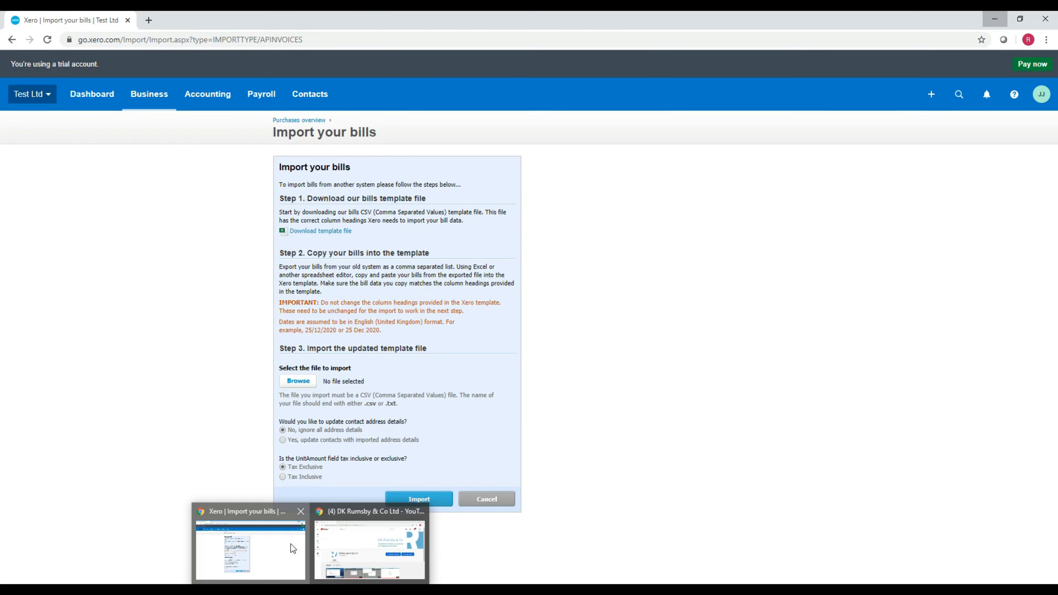
click(291, 545)
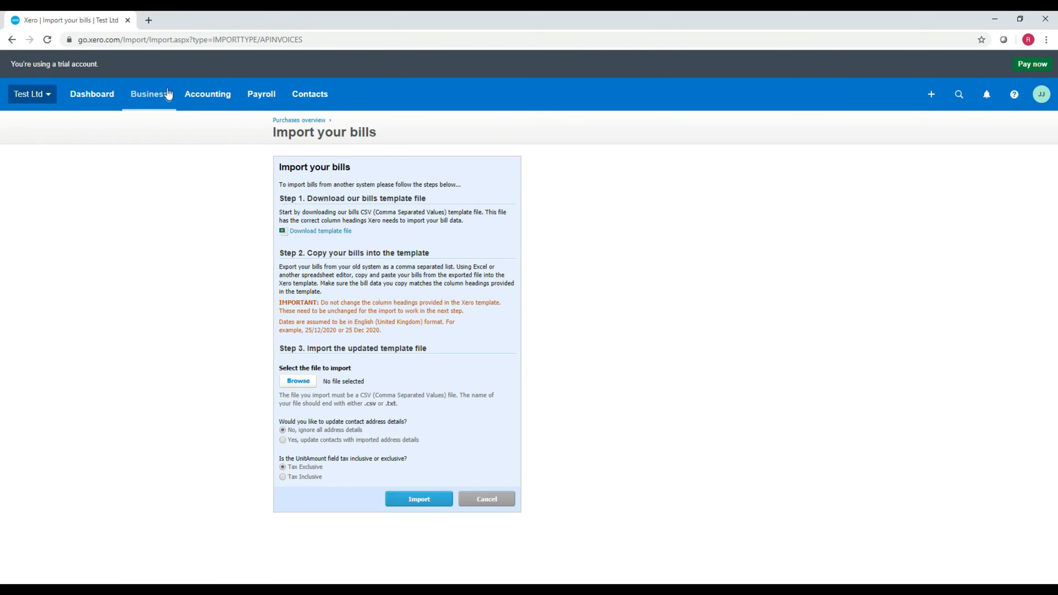
click(149, 94)
click(207, 94)
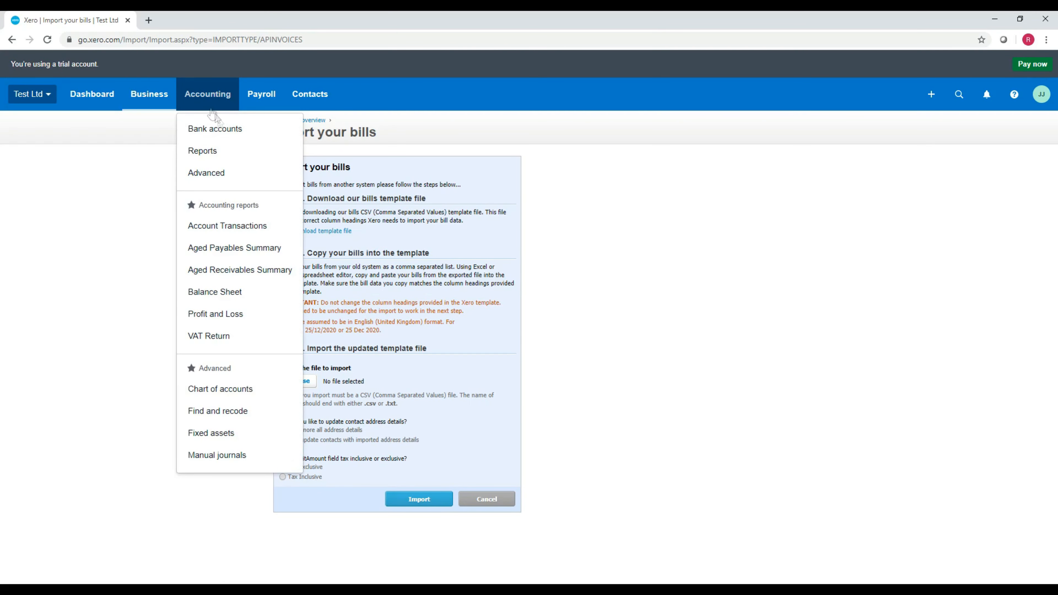
click(229, 171)
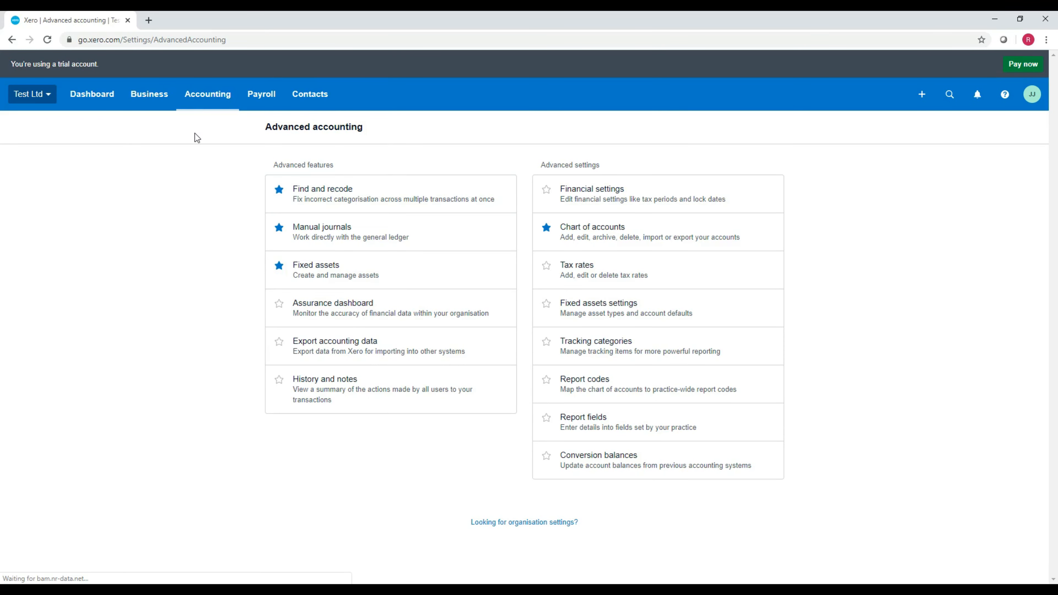
click(632, 207)
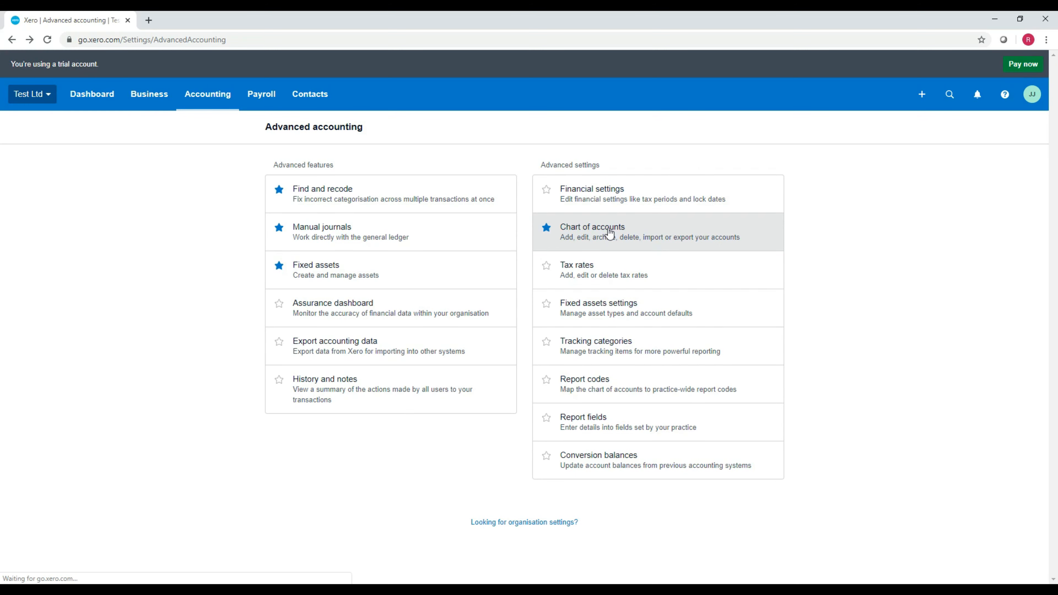
click(610, 234)
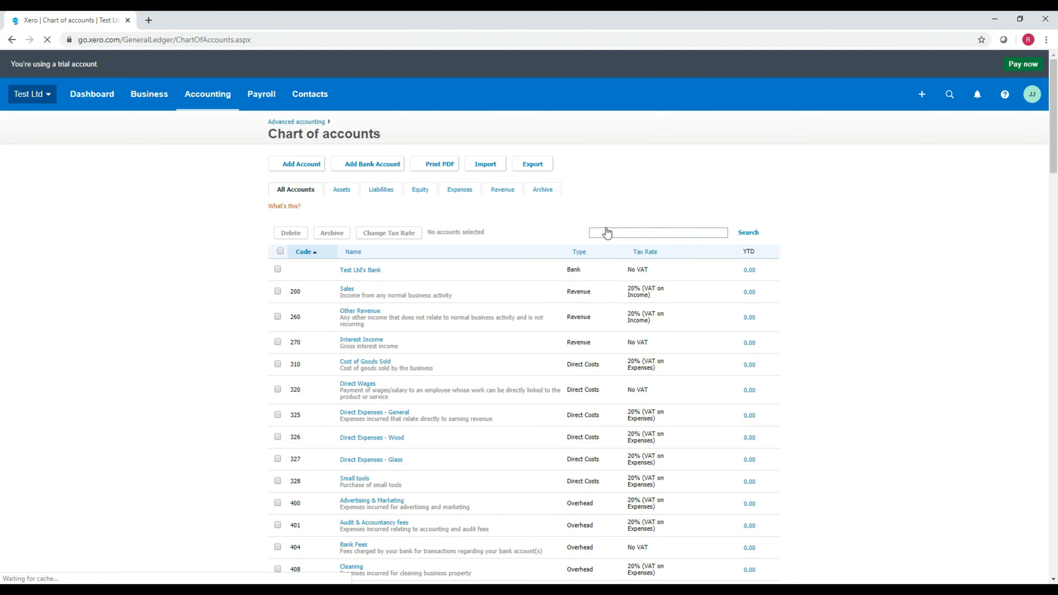
Step: Open the Sales account's details to inspect its default tax setting, then close the dialog
scroll(444, 310, down, 2)
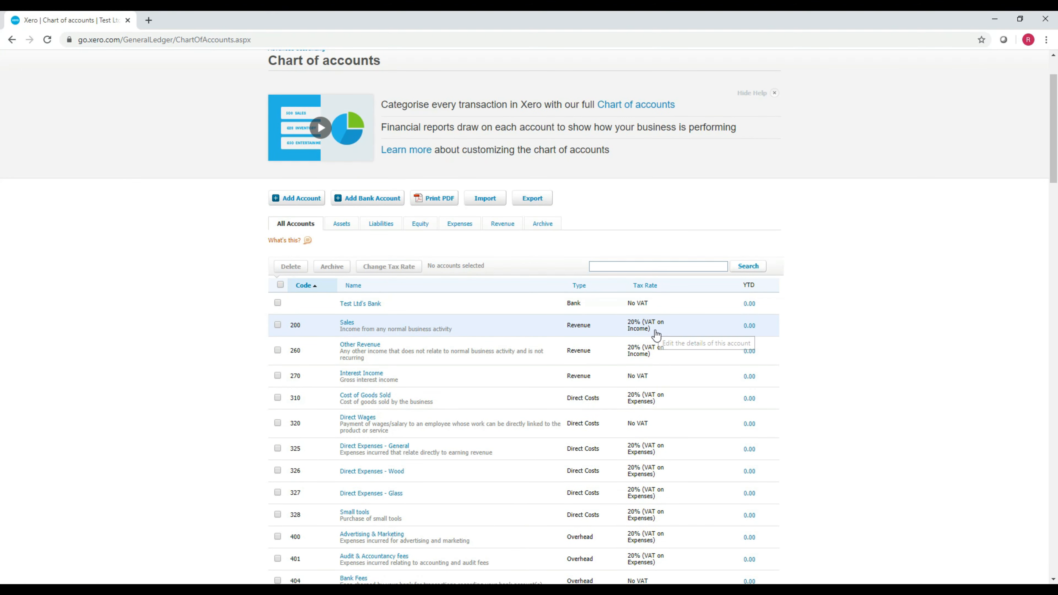
drag(651, 330, 626, 321)
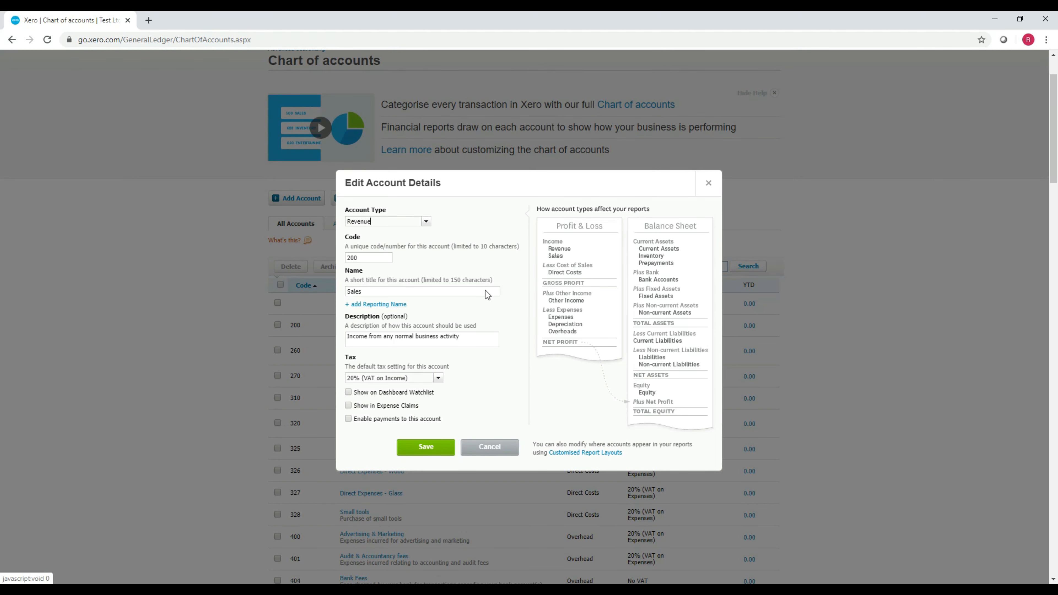
click(411, 378)
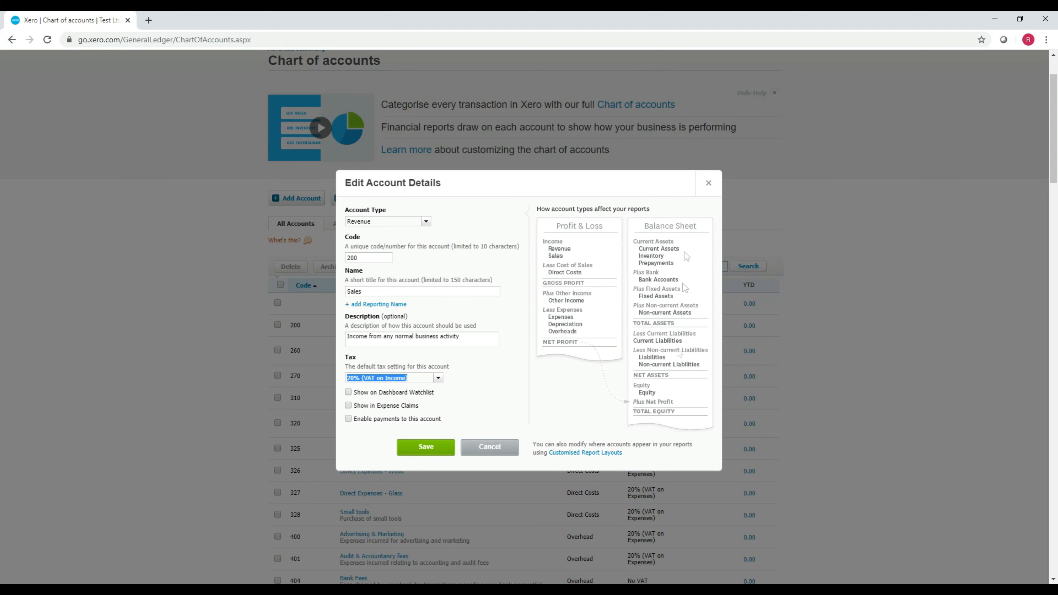
click(708, 183)
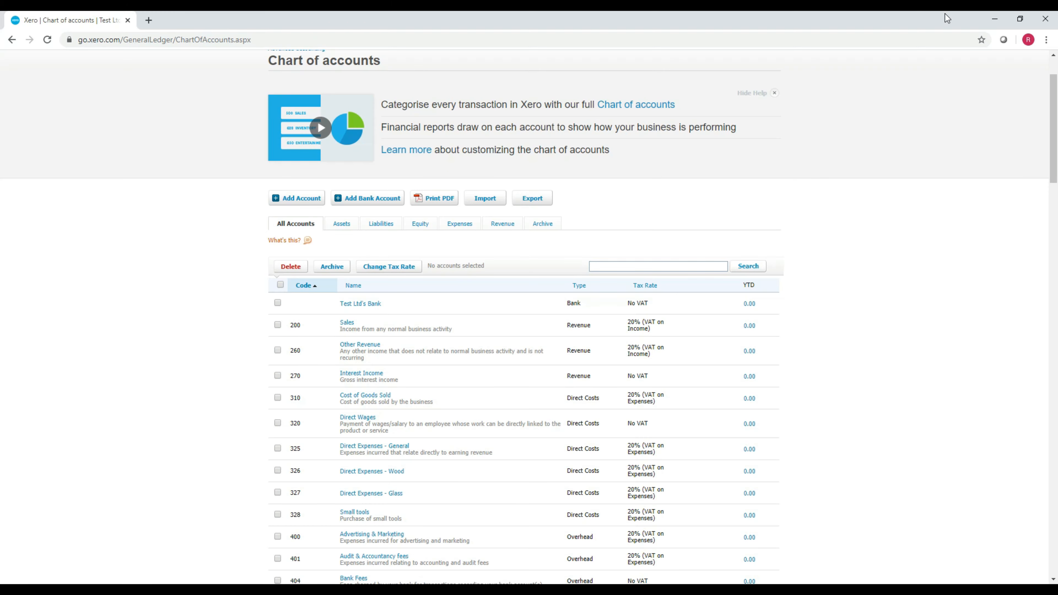
Step: Return to the template and review the TaxType and UnitAmount values for rows 2 to 30
click(995, 18)
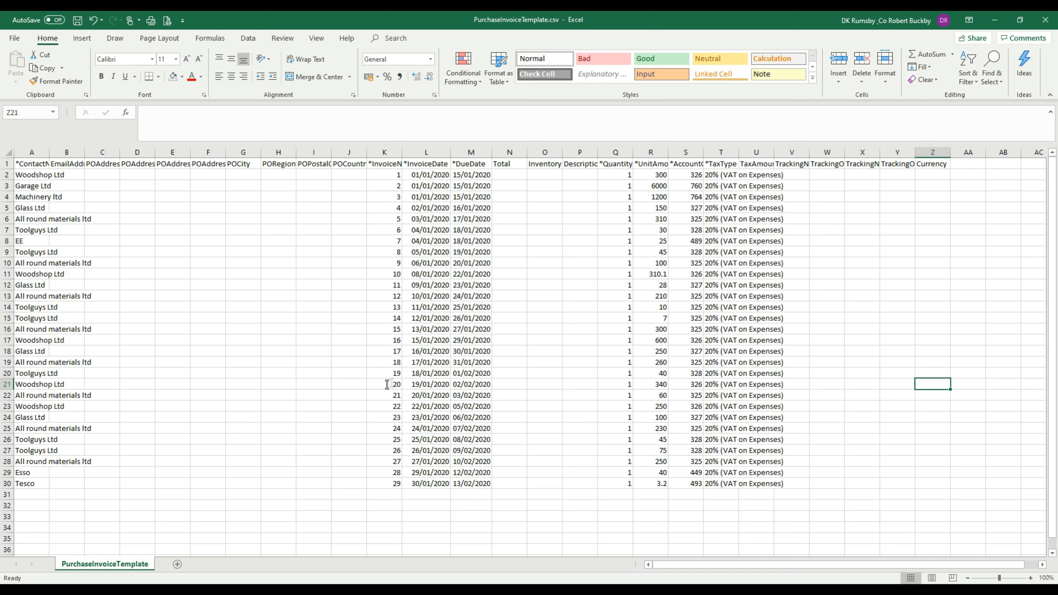
drag(722, 175, 716, 487)
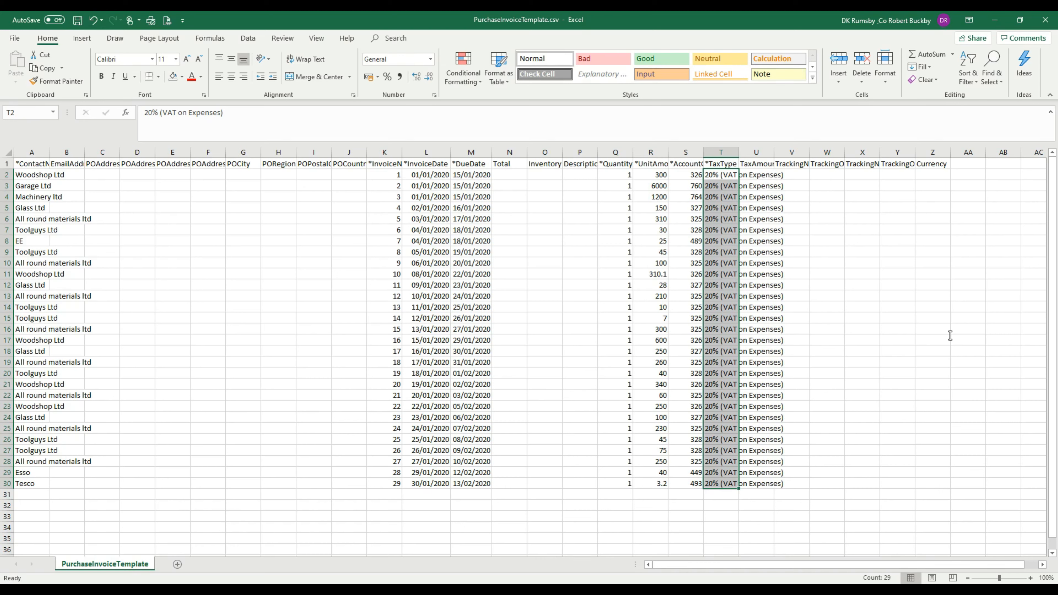
click(930, 330)
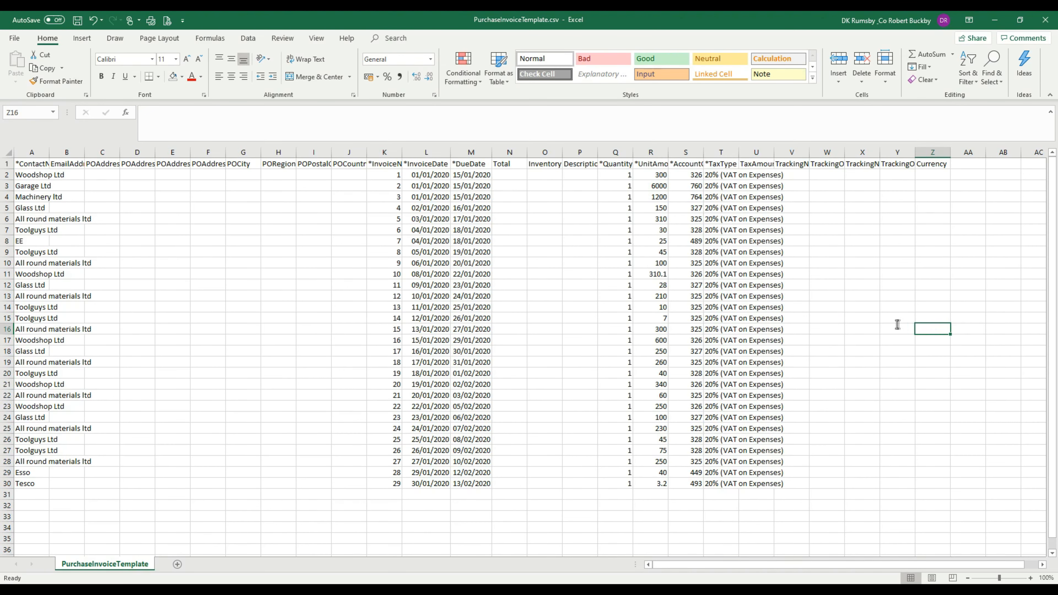
click(642, 262)
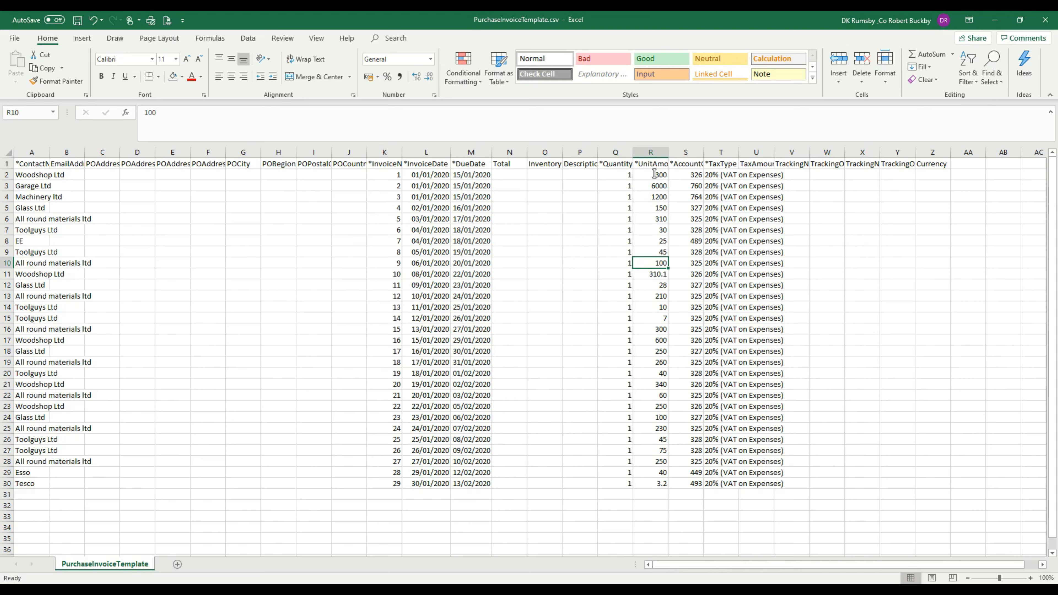
drag(654, 174, 661, 483)
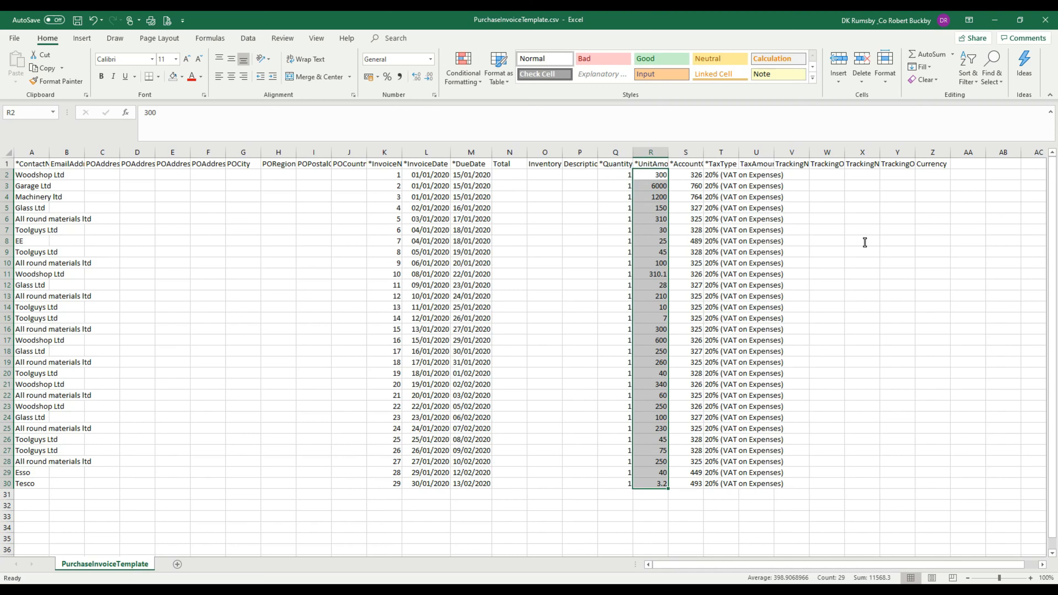
click(882, 254)
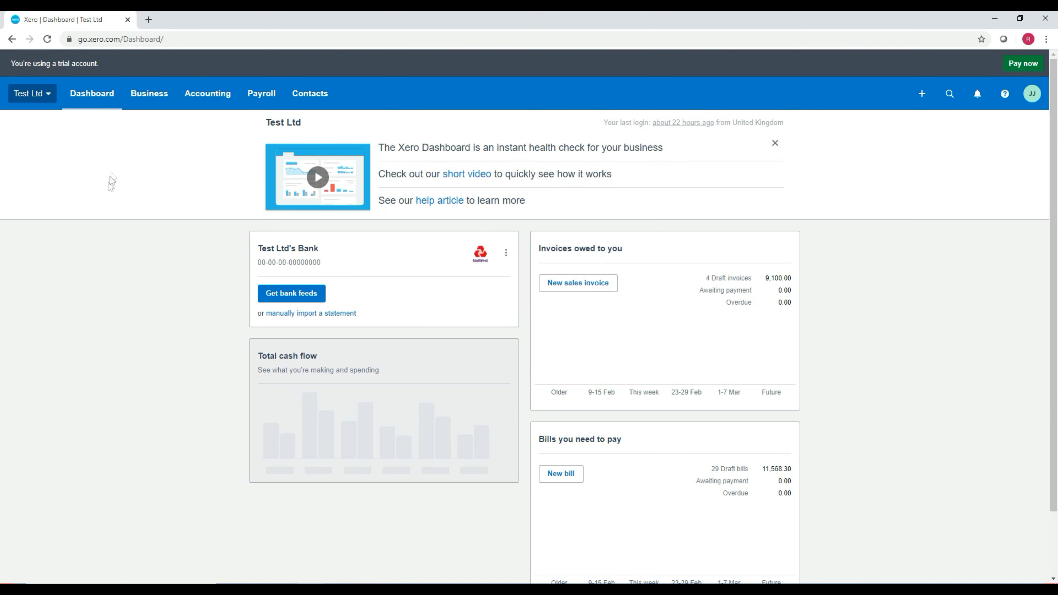
Step: Open the Bills to pay list in Xero and start a new bill
click(200, 96)
click(150, 95)
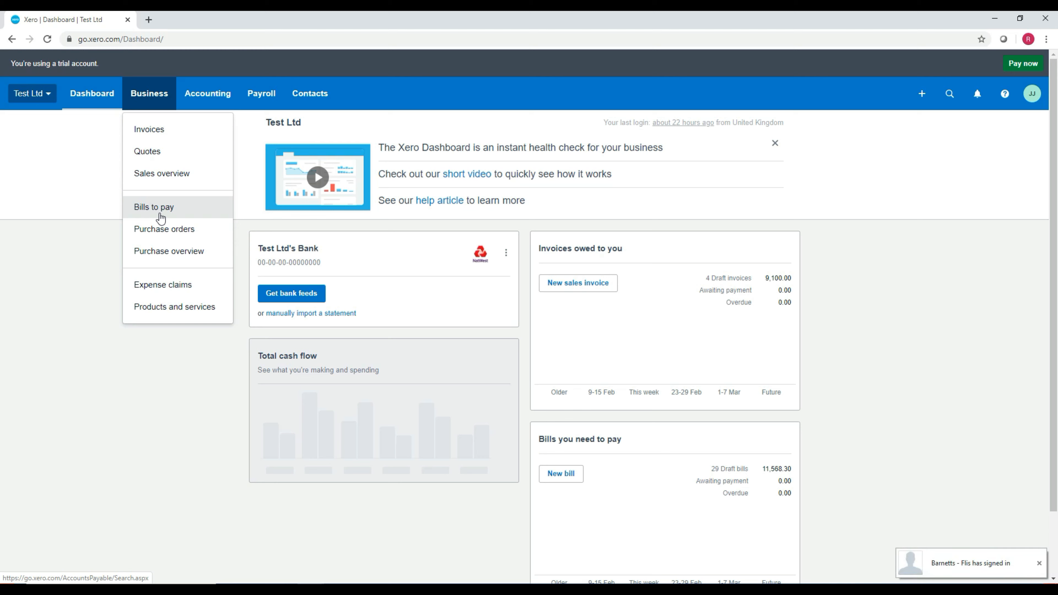
click(161, 218)
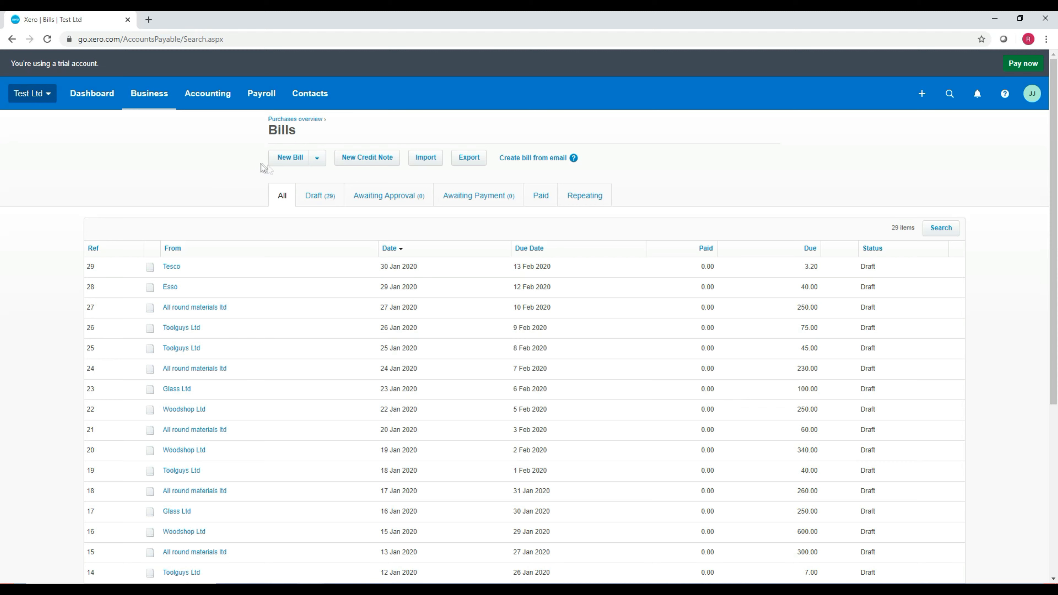
click(296, 157)
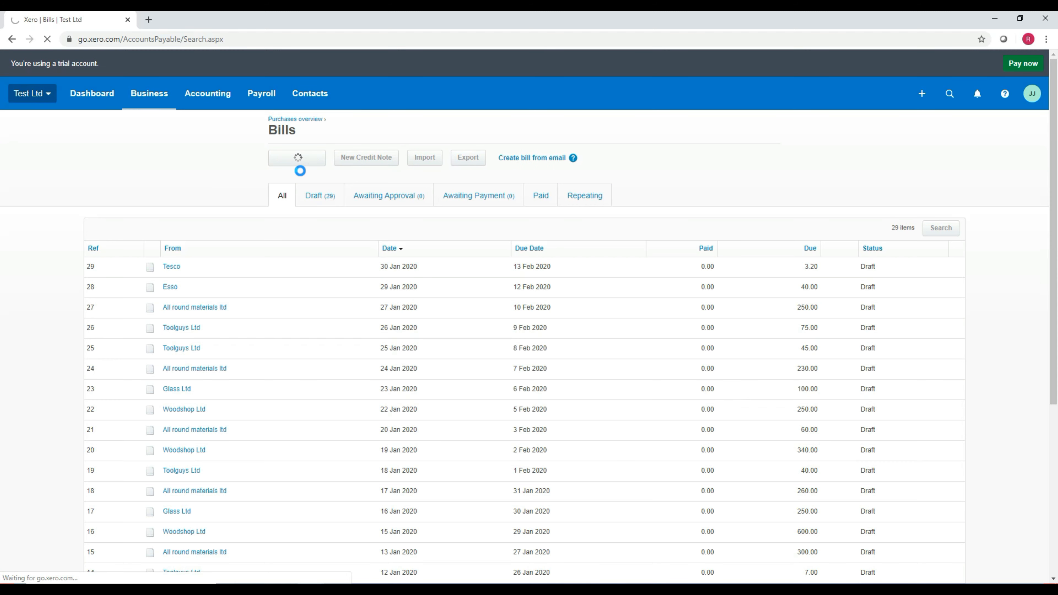